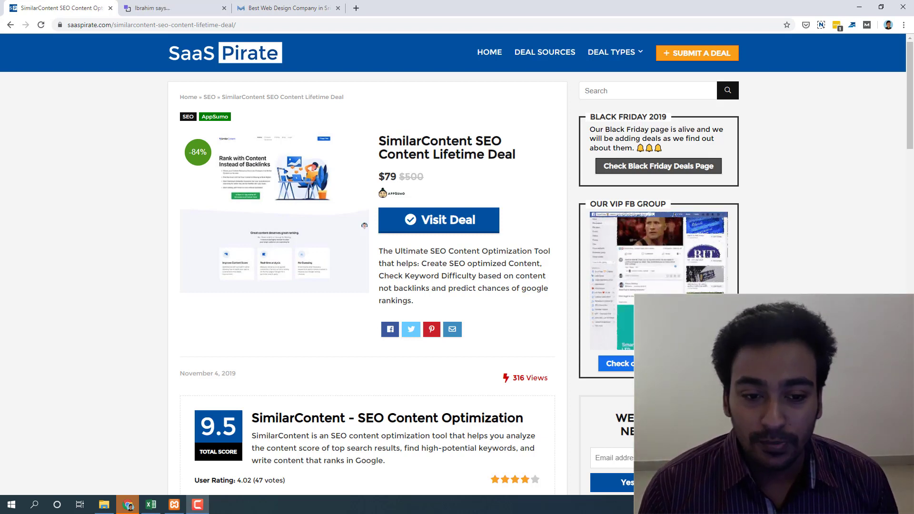
Switch to the SimilarContent tab at app.similarcontent.com/tools.
{"action": "left_click", "coordinate": [183, 13]}
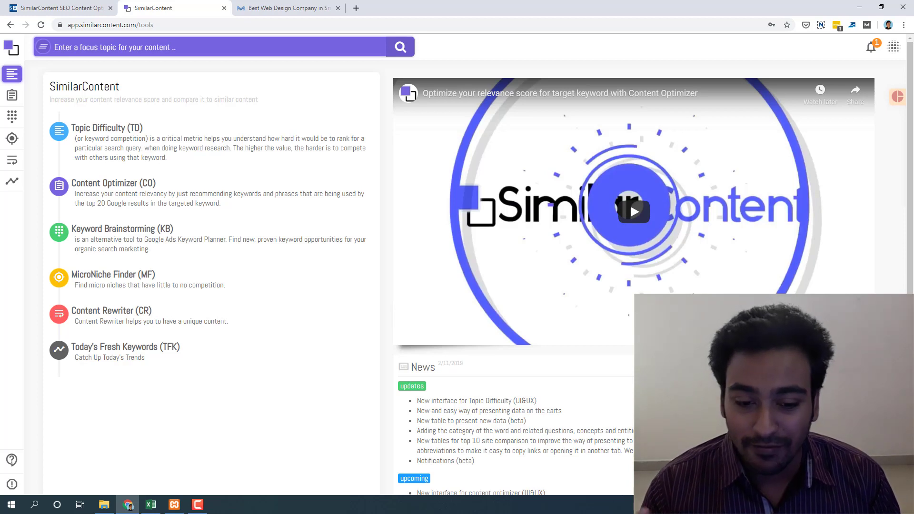
{"action": "scroll", "coordinate": [608, 443], "scroll_direction": "down", "scroll_amount": 2}
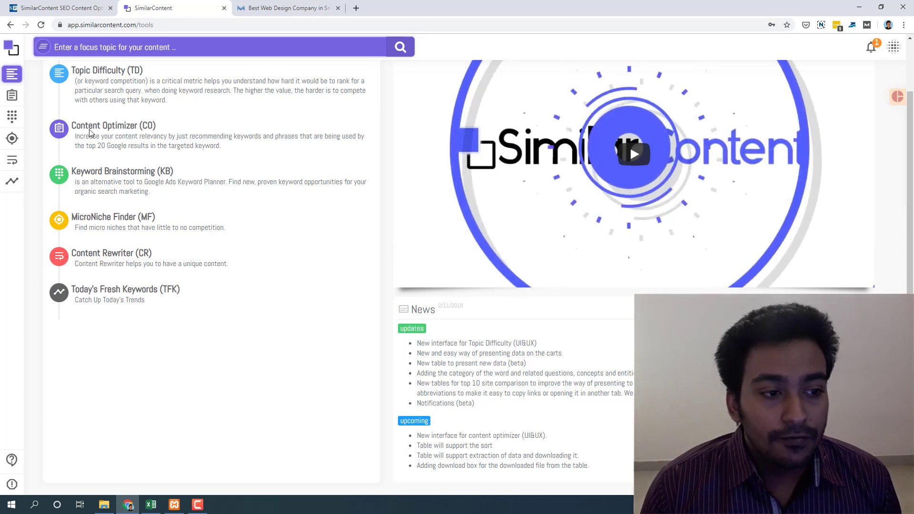
Type 'mini drone' into the focus topic bar, leaving English as the search language.
{"action": "left_click", "coordinate": [13, 75]}
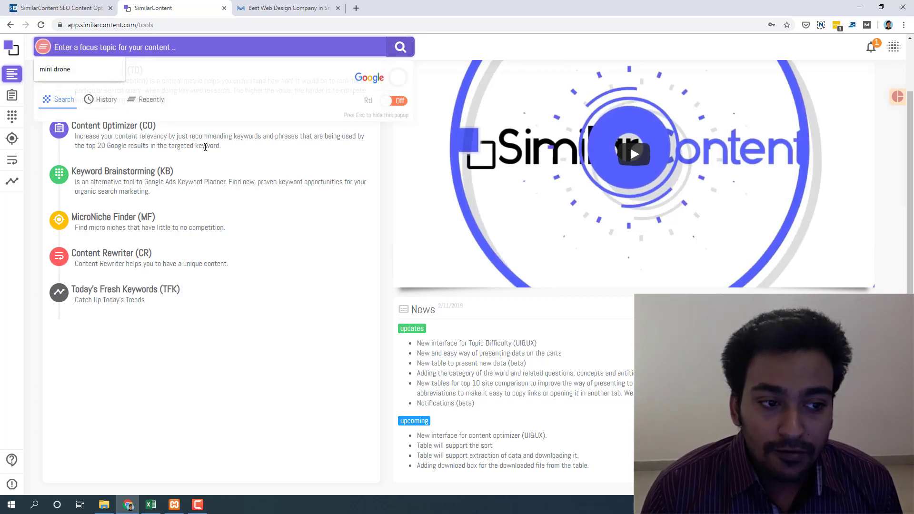
{"action": "key", "text": "Escape"}
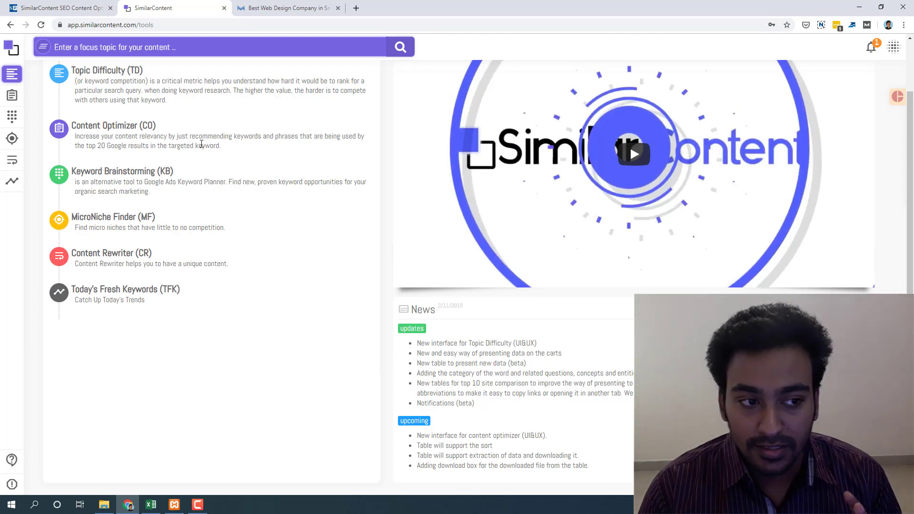
{"action": "left_click", "coordinate": [211, 47]}
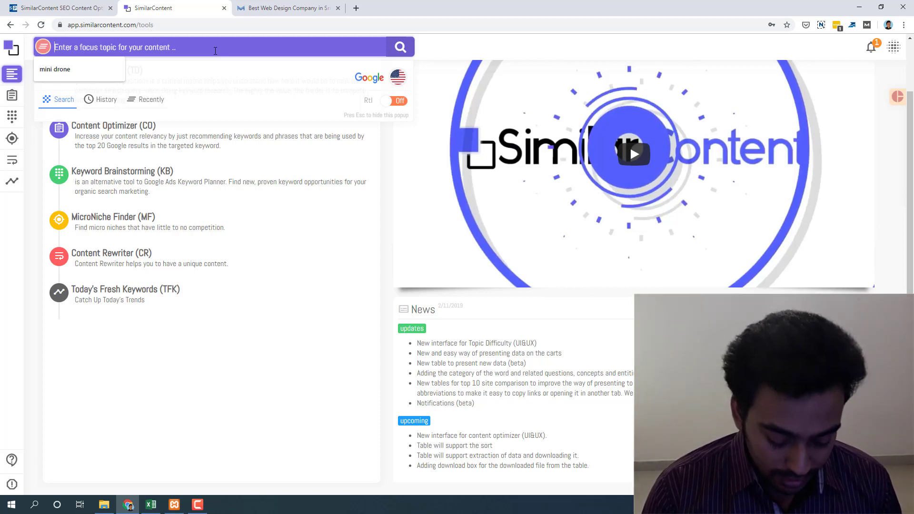
{"action": "type", "text": "mini drone"}
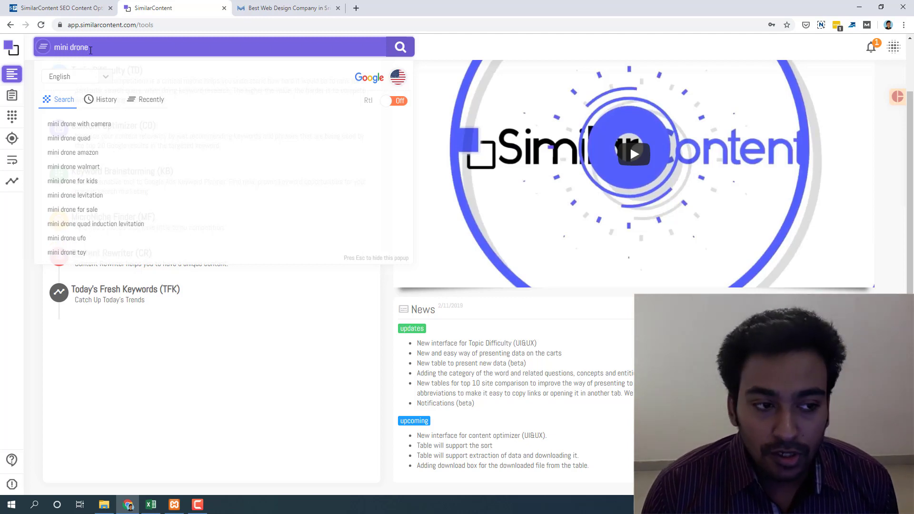
{"action": "left_click", "coordinate": [106, 77]}
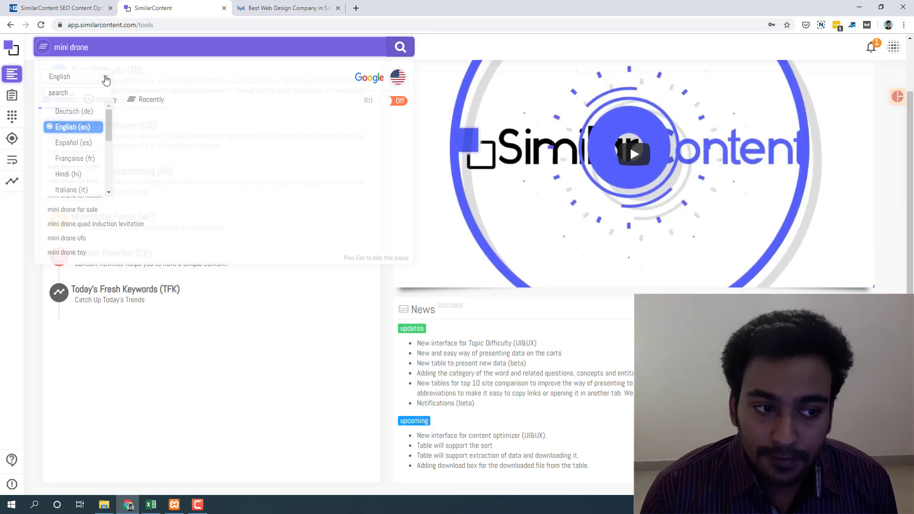
{"action": "left_click", "coordinate": [105, 77]}
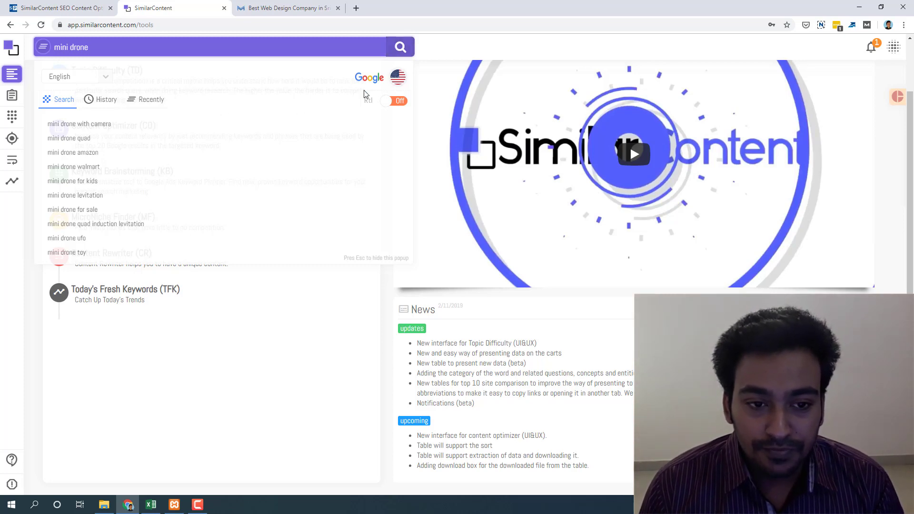
Run the 'mini drone' search and review Topic Difficulty 43.7 and top score 59.07.
{"action": "key", "text": "Return"}
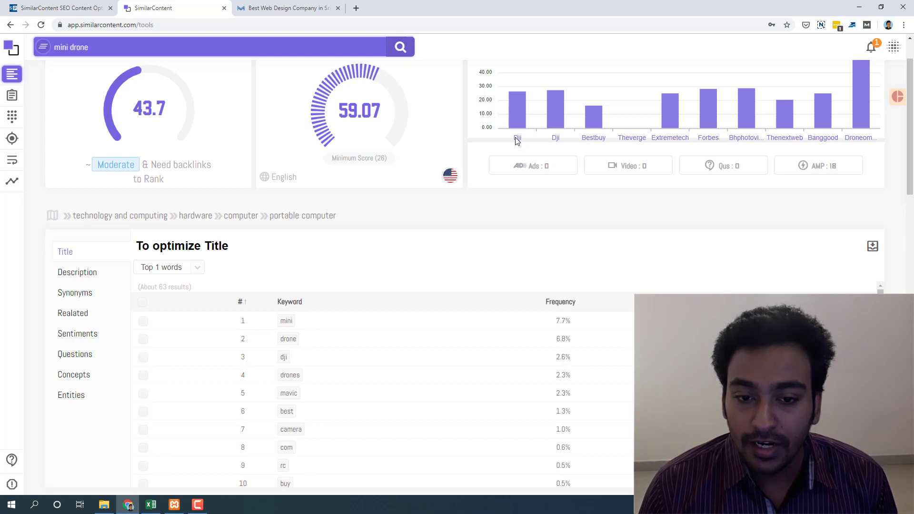
{"action": "mouse_move", "coordinate": [554, 122]}
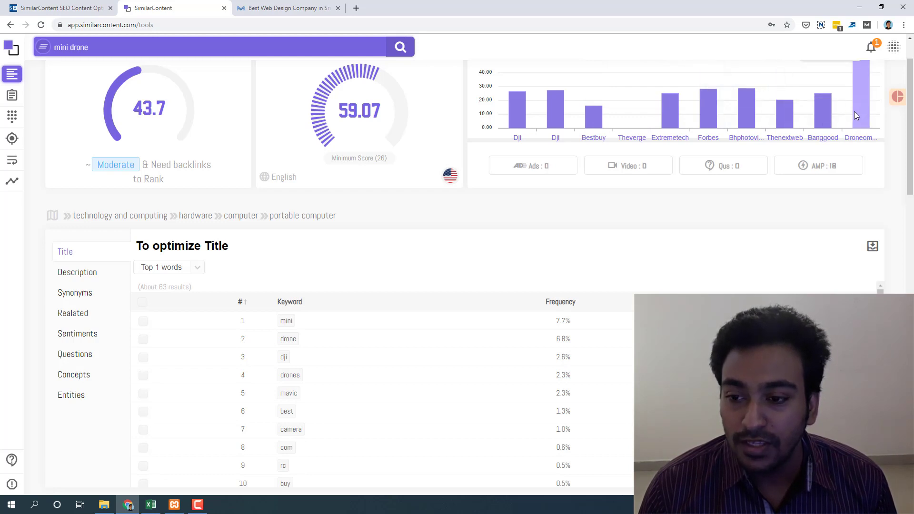
{"action": "scroll", "coordinate": [835, 117], "scroll_direction": "up", "scroll_amount": 1}
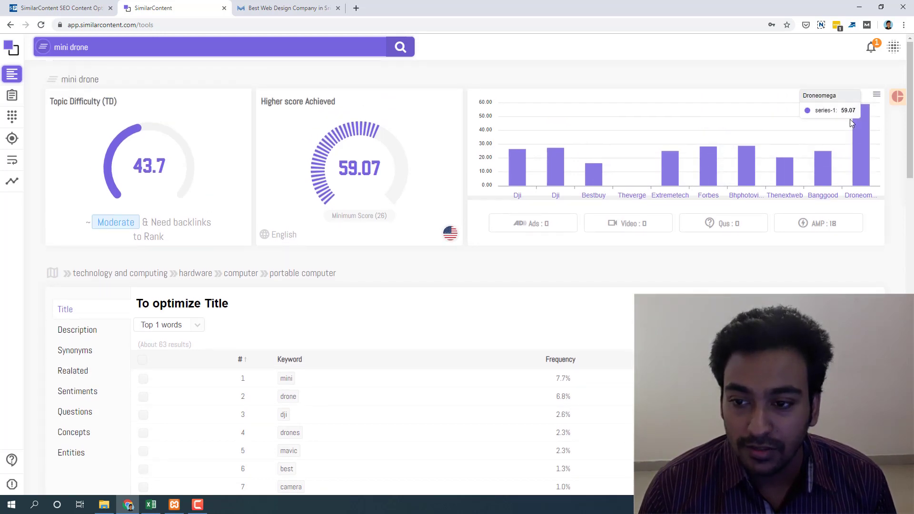
Scroll through the Top 1 Title keywords for mini drone, led by mini 7.7% and drone 6.8%.
{"action": "left_click", "coordinate": [878, 95]}
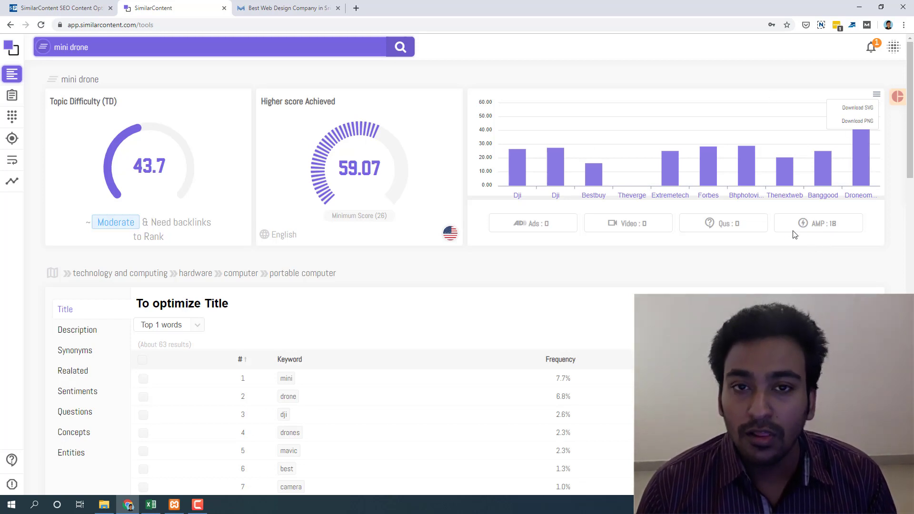
{"action": "scroll", "coordinate": [716, 248], "scroll_direction": "down", "scroll_amount": 2}
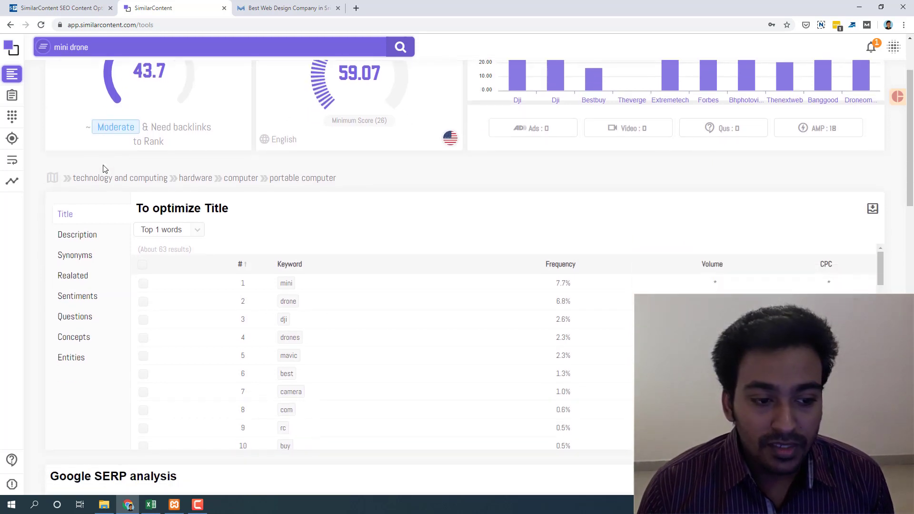
{"action": "scroll", "coordinate": [105, 170], "scroll_direction": "down", "scroll_amount": 1}
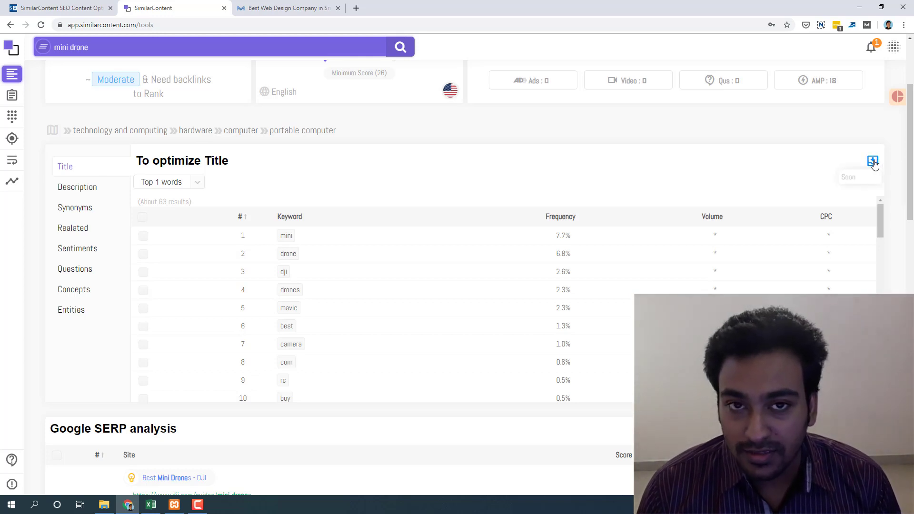
{"action": "scroll", "coordinate": [137, 177], "scroll_direction": "down", "scroll_amount": 1}
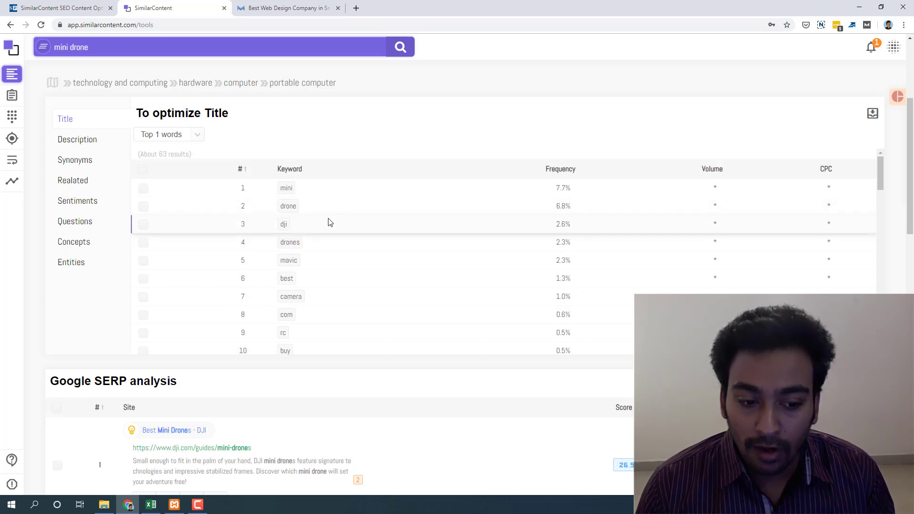
{"action": "scroll", "coordinate": [330, 222], "scroll_direction": "down", "scroll_amount": 4}
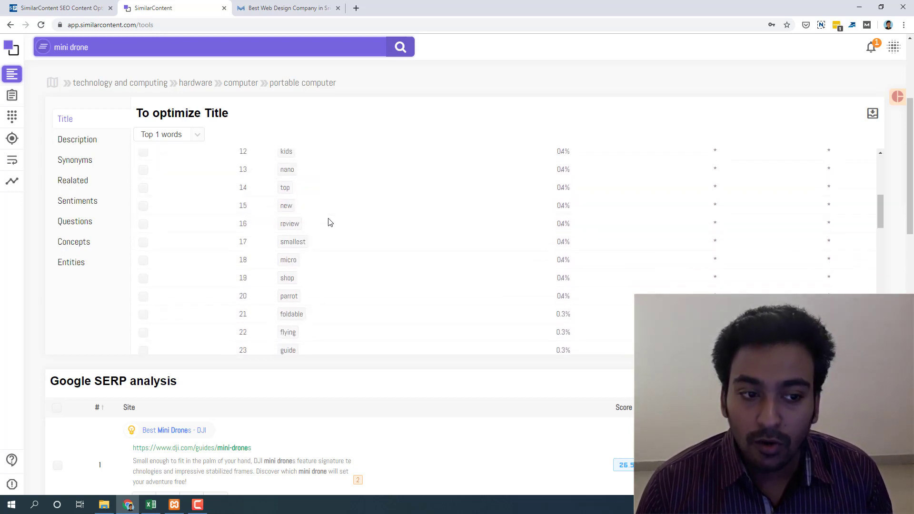
{"action": "scroll", "coordinate": [330, 222], "scroll_direction": "up", "scroll_amount": 3}
{"action": "scroll", "coordinate": [330, 222], "scroll_direction": "up", "scroll_amount": 2}
View the Title keywords as Top 2, 3 and 4 word phrases, then the Description keywords.
{"action": "left_click", "coordinate": [197, 134]}
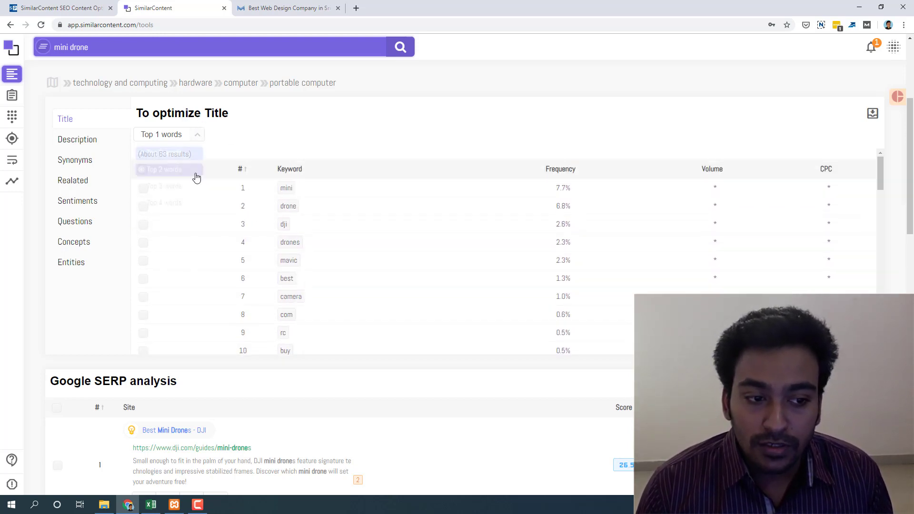
{"action": "left_click", "coordinate": [164, 170]}
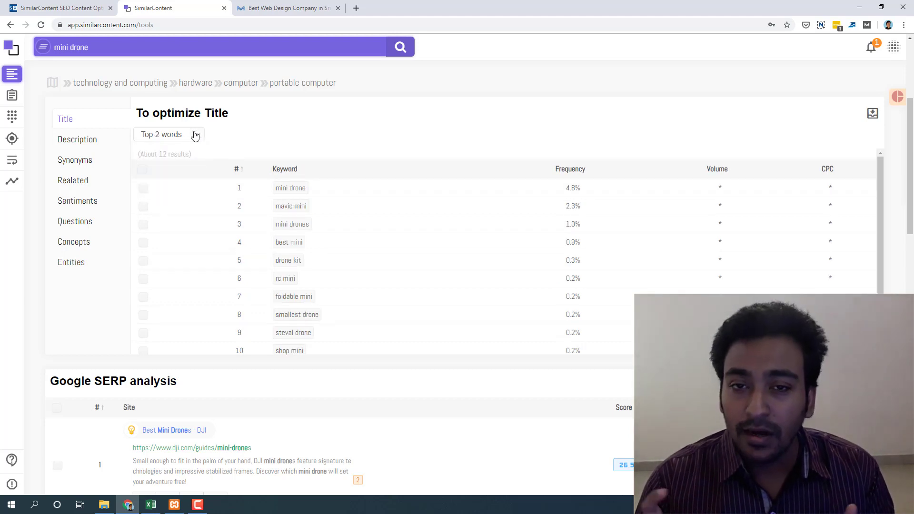
{"action": "left_click", "coordinate": [180, 135]}
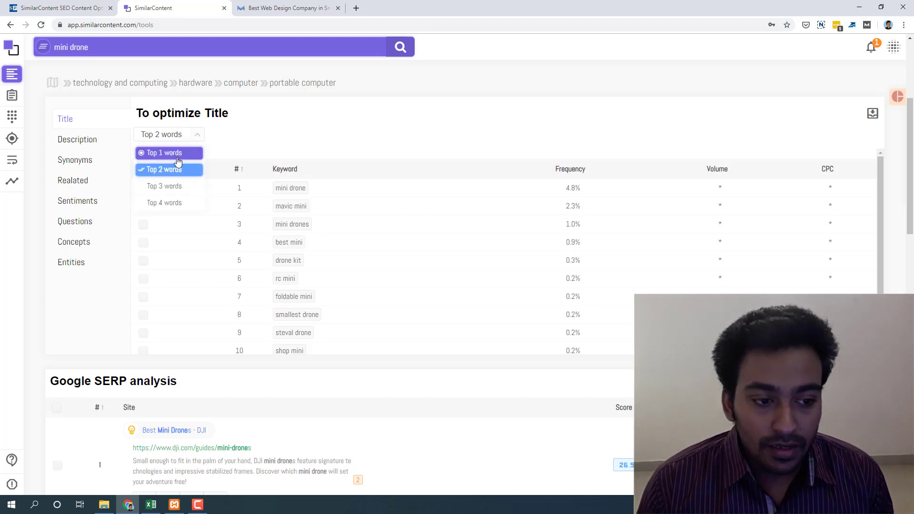
{"action": "left_click", "coordinate": [168, 187]}
{"action": "left_click", "coordinate": [179, 136]}
{"action": "left_click", "coordinate": [162, 203]}
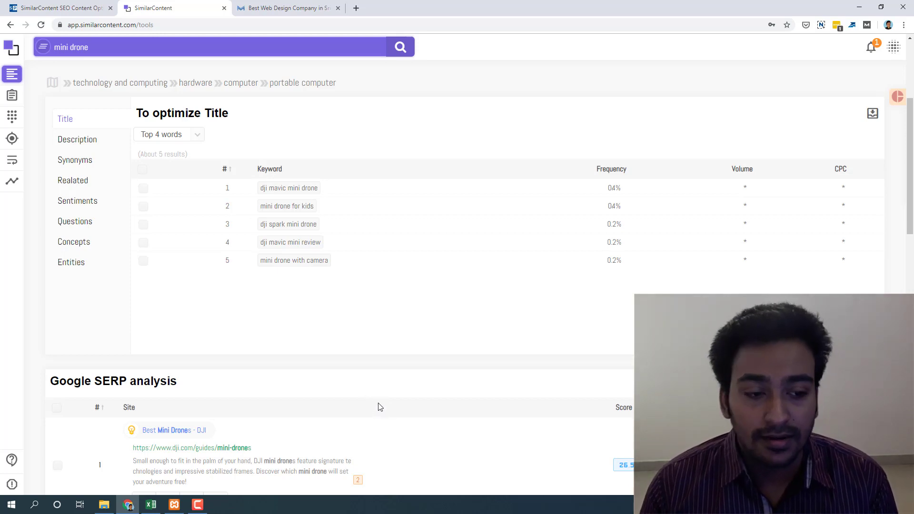
{"action": "left_click", "coordinate": [87, 142]}
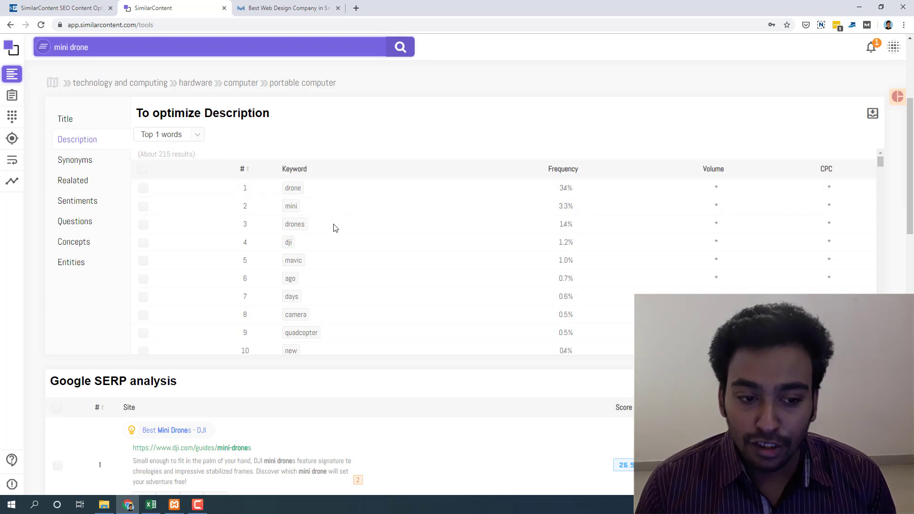
{"action": "left_click", "coordinate": [197, 135]}
{"action": "left_click", "coordinate": [181, 169]}
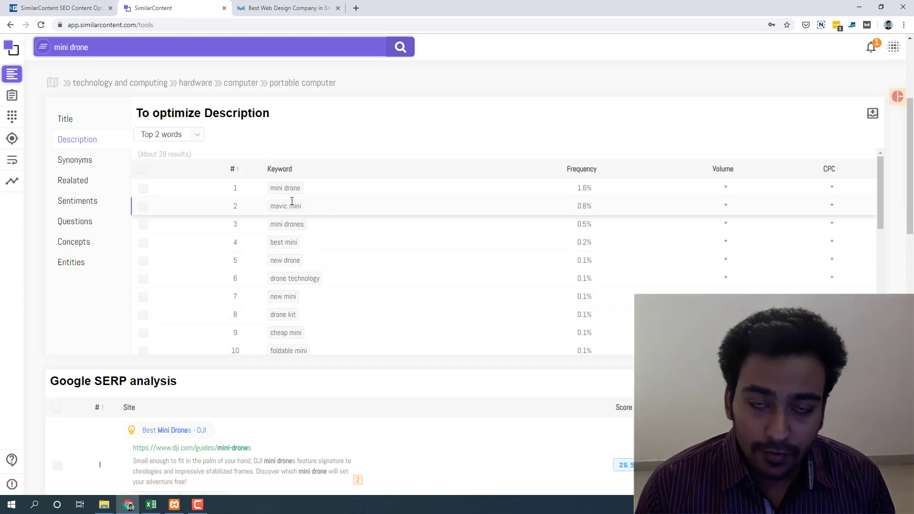
{"action": "scroll", "coordinate": [292, 200], "scroll_direction": "up", "scroll_amount": 2}
{"action": "scroll", "coordinate": [346, 309], "scroll_direction": "down", "scroll_amount": 2}
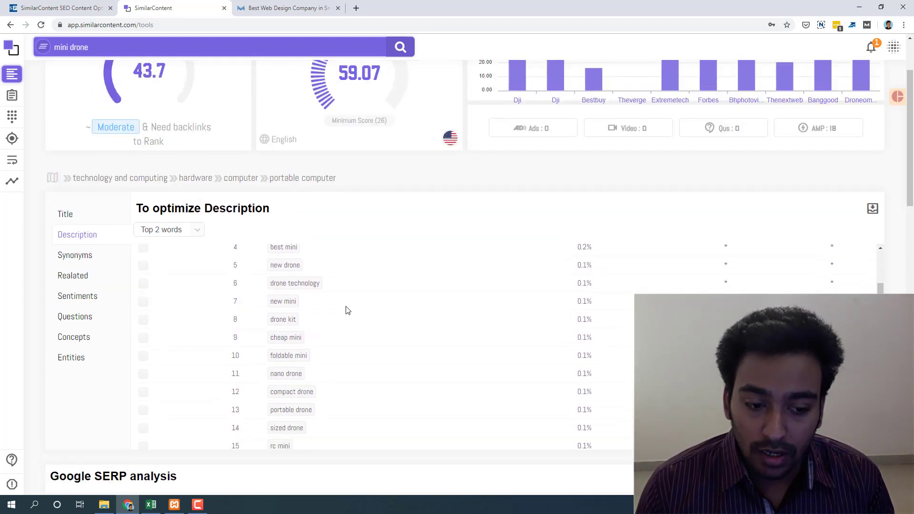
{"action": "scroll", "coordinate": [349, 310], "scroll_direction": "down", "scroll_amount": 3}
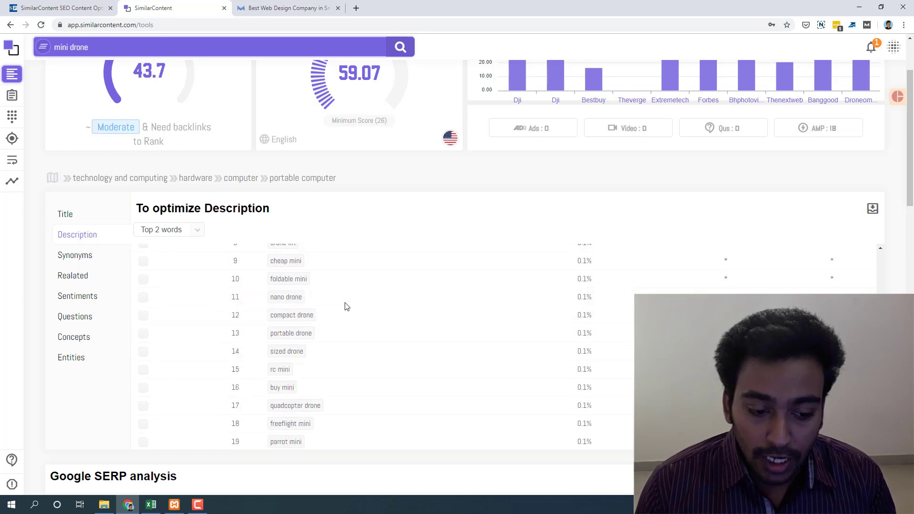
{"action": "scroll", "coordinate": [346, 306], "scroll_direction": "down", "scroll_amount": 1}
{"action": "scroll", "coordinate": [346, 305], "scroll_direction": "up", "scroll_amount": 5}
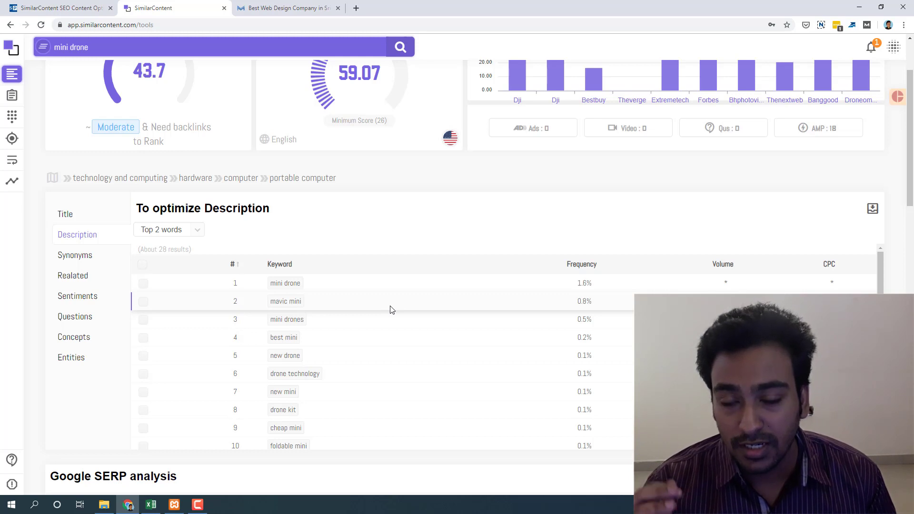
Browse the Synonyms, Related and Sentiments keyword lists for mini drone.
{"action": "left_click", "coordinate": [85, 259]}
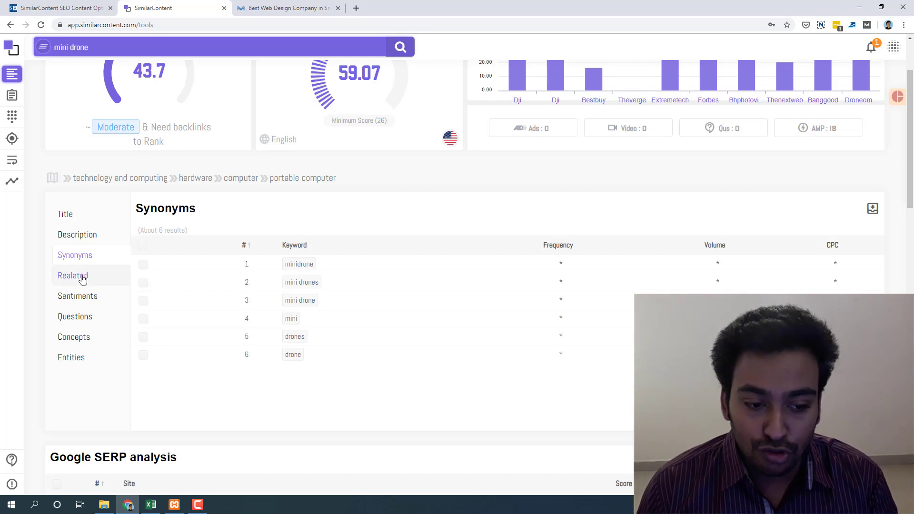
{"action": "left_click", "coordinate": [82, 278]}
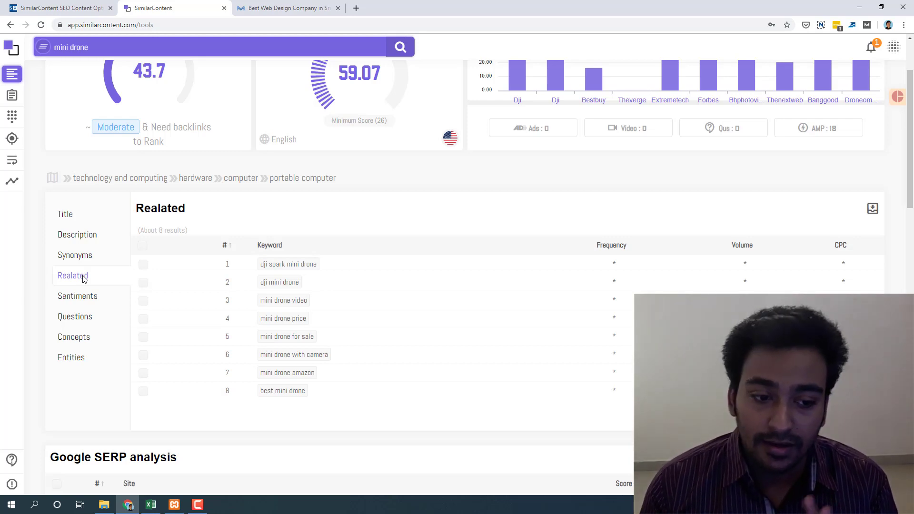
{"action": "left_click", "coordinate": [77, 297]}
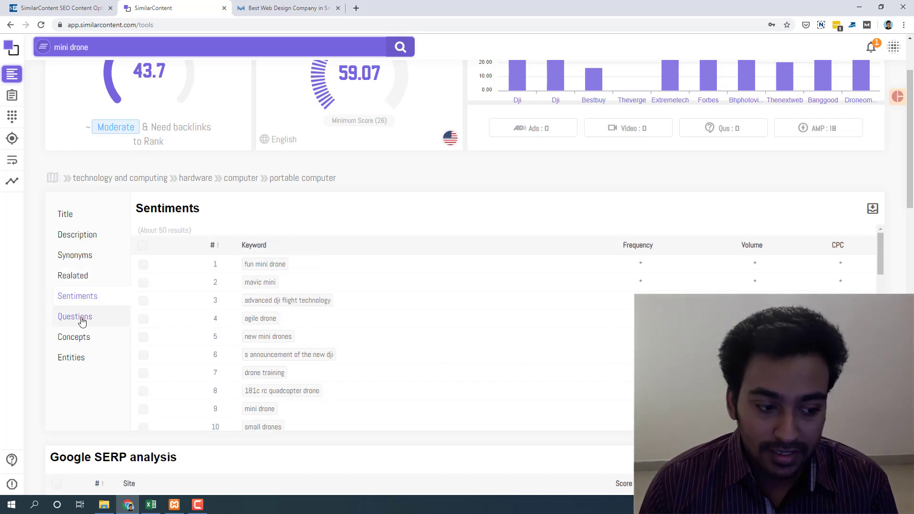
Check the four mini drone questions, then bring up the two-result Concepts list.
{"action": "left_click", "coordinate": [81, 319]}
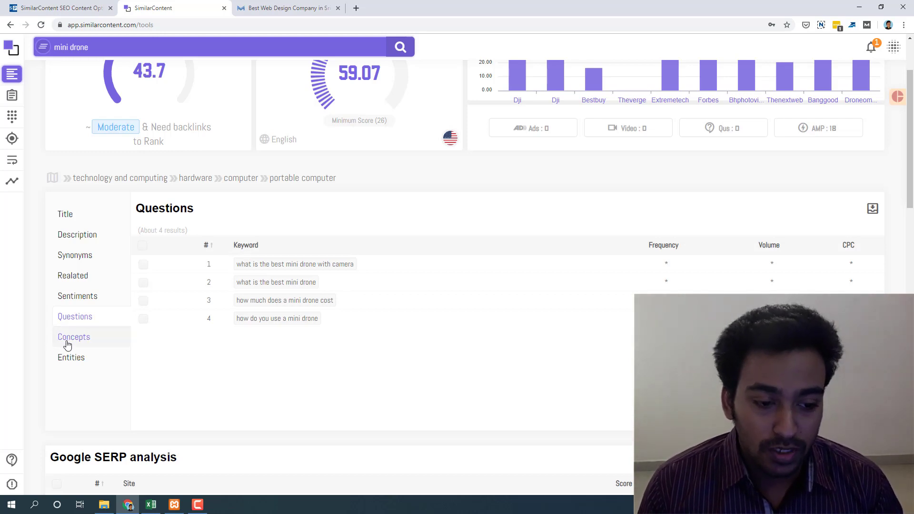
{"action": "left_click", "coordinate": [67, 343]}
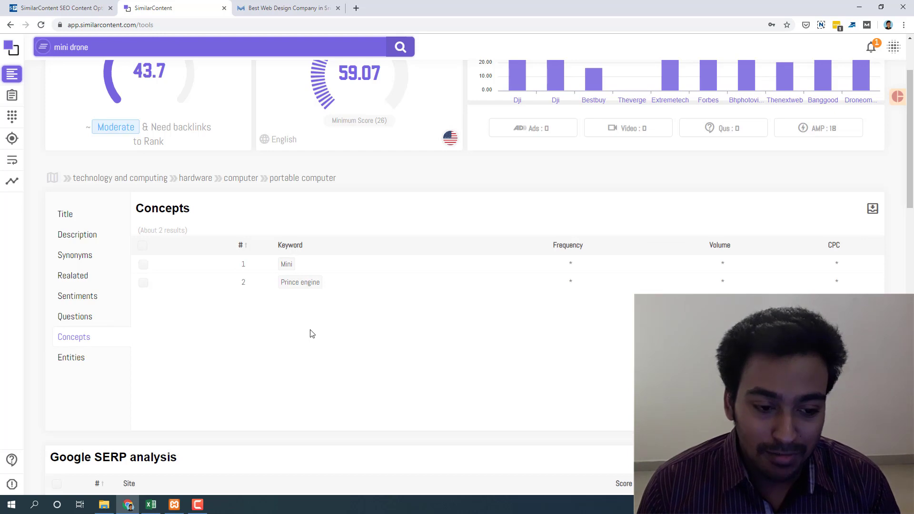
Show the Entities table and scroll its 36 results such as mavic, dji and $399.
{"action": "left_click", "coordinate": [102, 364]}
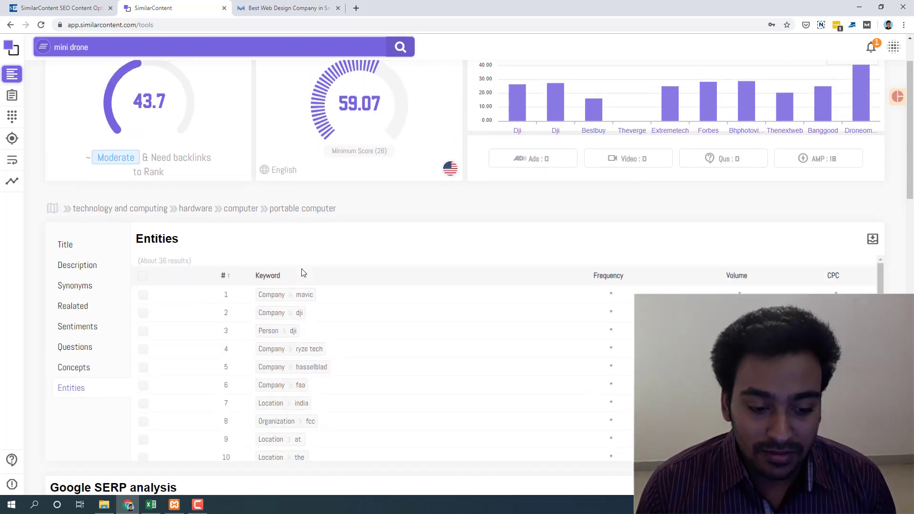
{"action": "scroll", "coordinate": [300, 268], "scroll_direction": "down", "scroll_amount": 1}
{"action": "scroll", "coordinate": [303, 268], "scroll_direction": "up", "scroll_amount": 1}
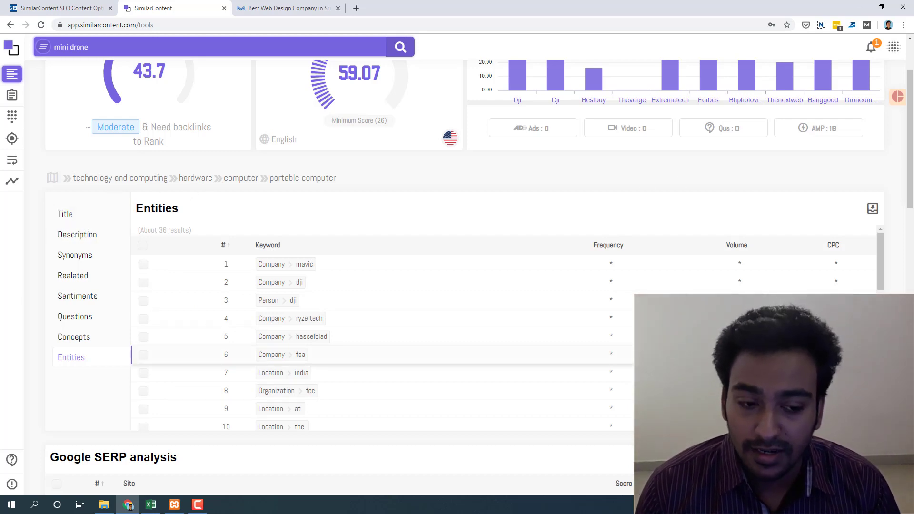
{"action": "scroll", "coordinate": [411, 221], "scroll_direction": "down", "scroll_amount": 5}
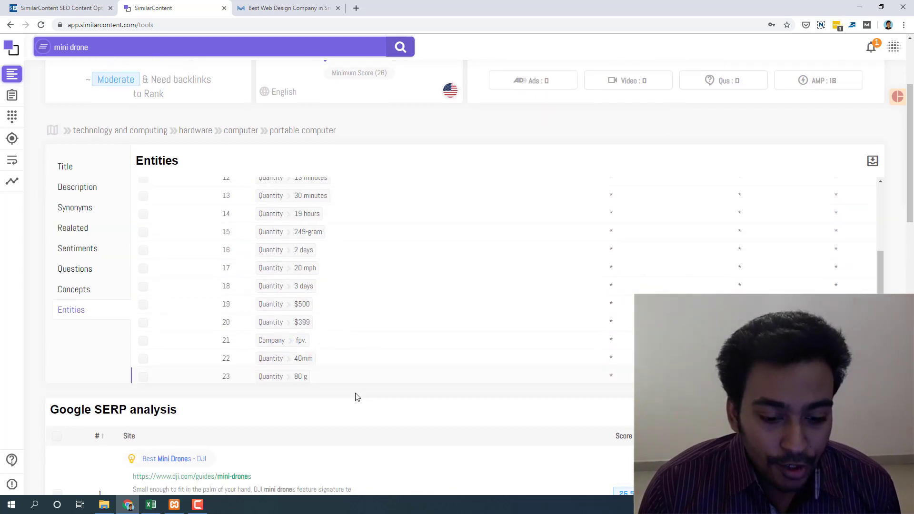
Scroll down to the Google SERP analysis, led by DJI's Best Mini Drones at score 26.5.
{"action": "scroll", "coordinate": [358, 396], "scroll_direction": "down", "scroll_amount": 5}
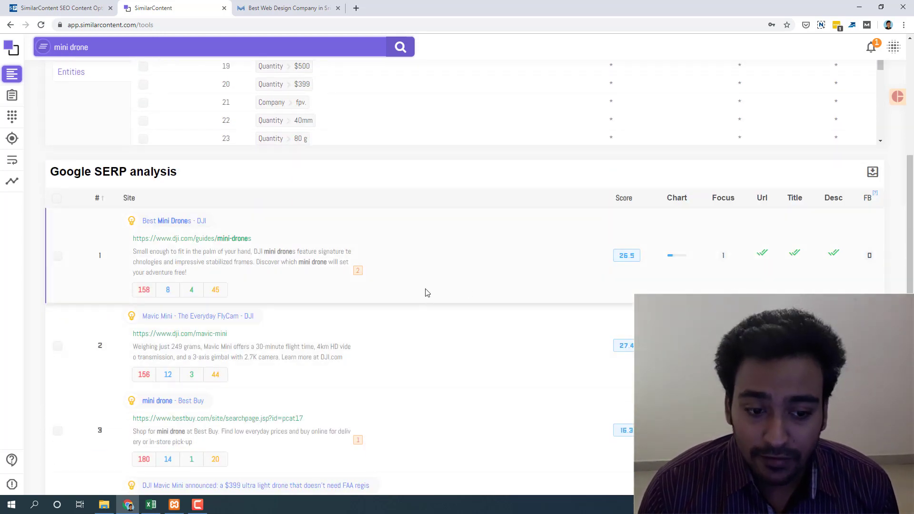
{"action": "scroll", "coordinate": [426, 292], "scroll_direction": "down", "scroll_amount": 1}
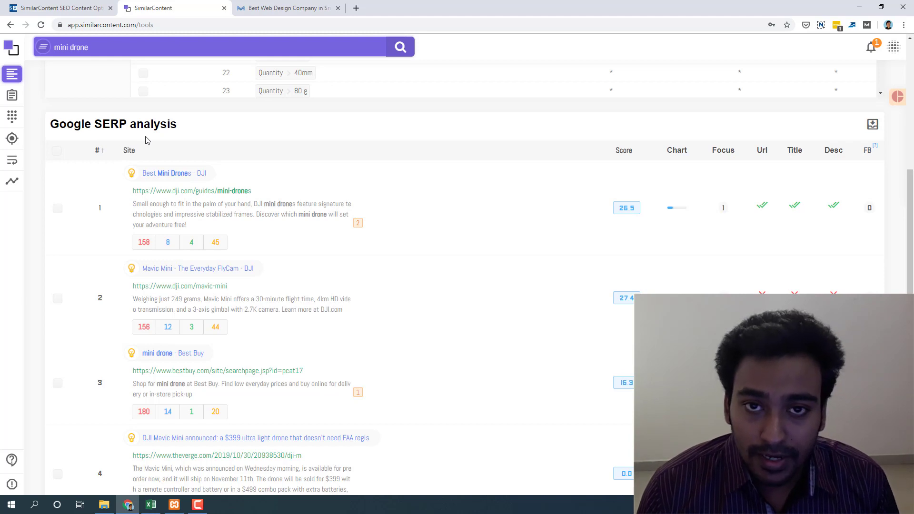
{"action": "scroll", "coordinate": [148, 141], "scroll_direction": "down", "scroll_amount": 1}
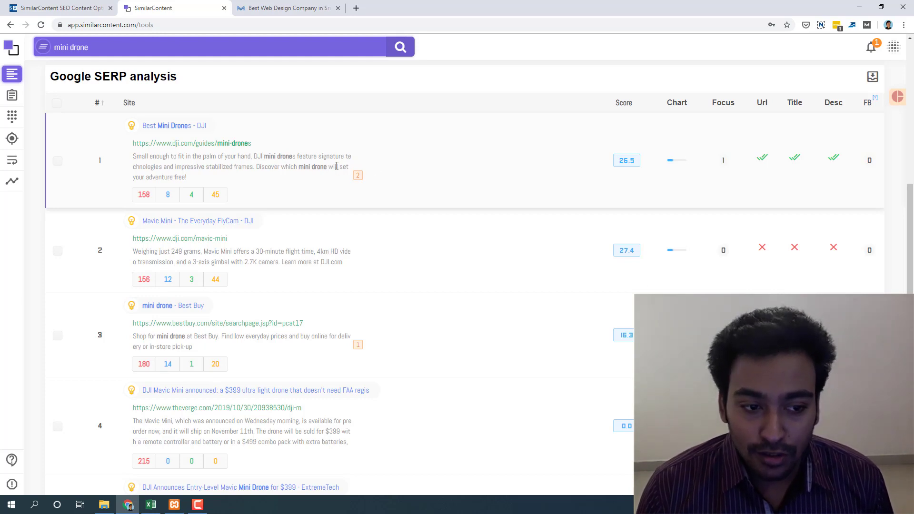
{"action": "mouse_move", "coordinate": [252, 142]}
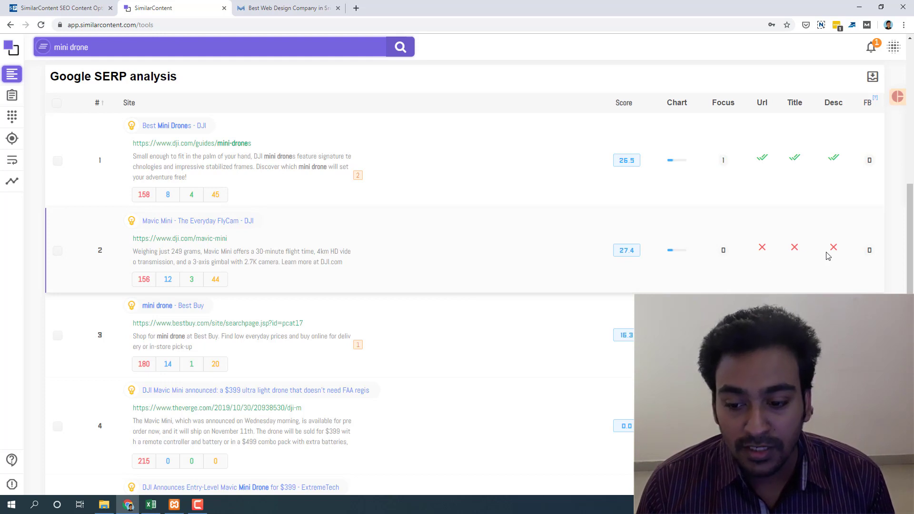
{"action": "scroll", "coordinate": [464, 277], "scroll_direction": "down", "scroll_amount": 2}
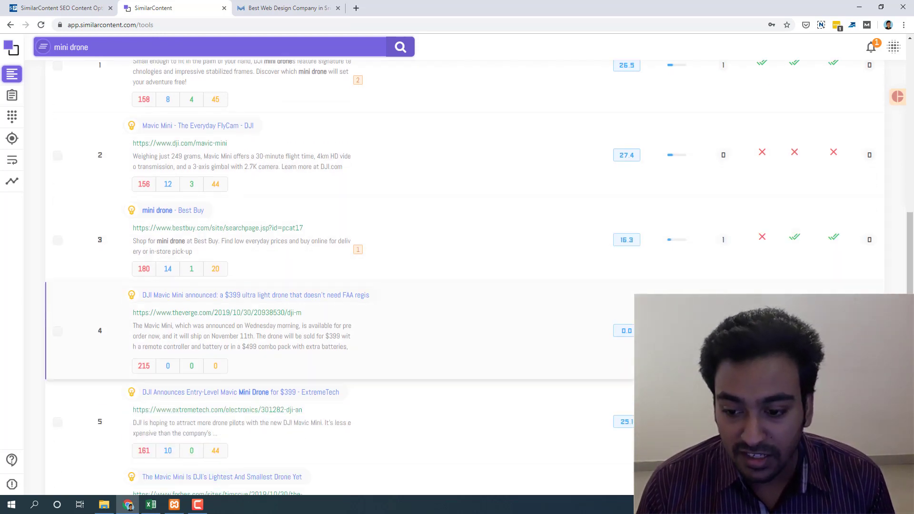
{"action": "scroll", "coordinate": [464, 285], "scroll_direction": "up", "scroll_amount": 4}
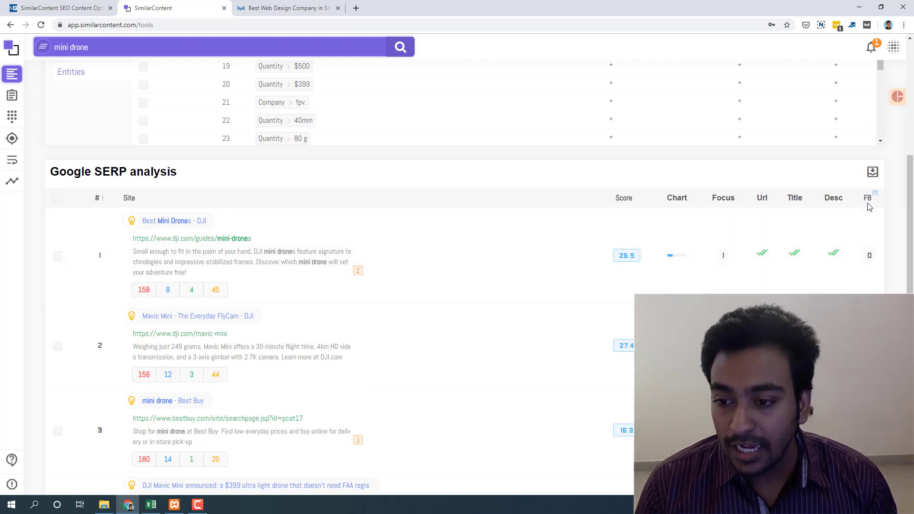
{"action": "scroll", "coordinate": [868, 234], "scroll_direction": "down", "scroll_amount": 2}
{"action": "scroll", "coordinate": [868, 248], "scroll_direction": "down", "scroll_amount": 4}
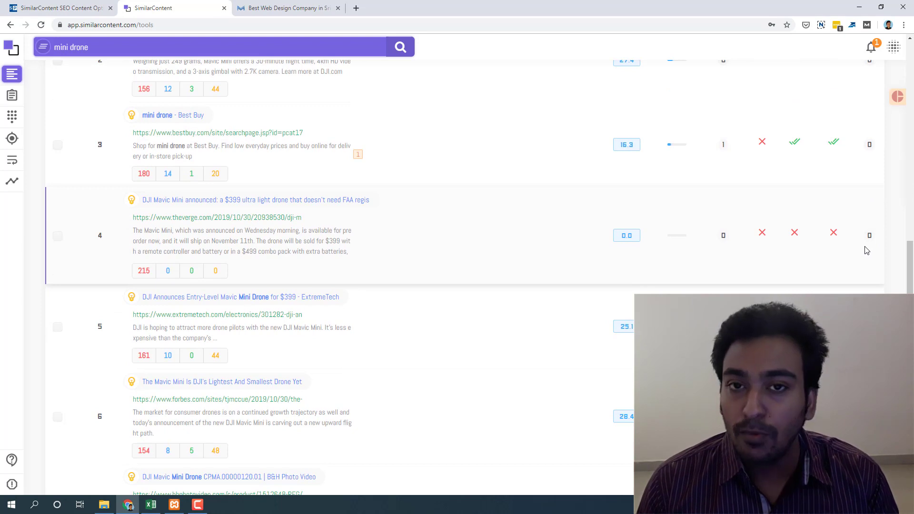
{"action": "scroll", "coordinate": [866, 250], "scroll_direction": "up", "scroll_amount": 3}
{"action": "scroll", "coordinate": [867, 251], "scroll_direction": "up", "scroll_amount": 4}
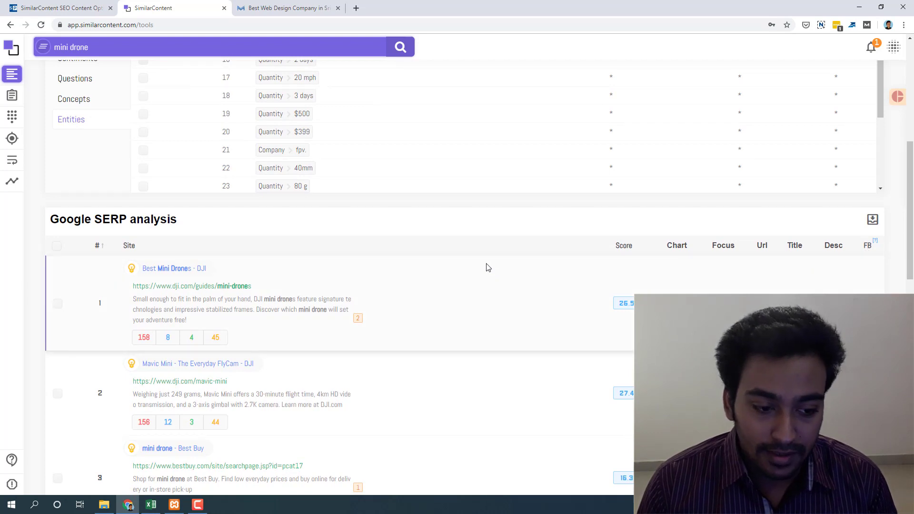
{"action": "mouse_move", "coordinate": [146, 343]}
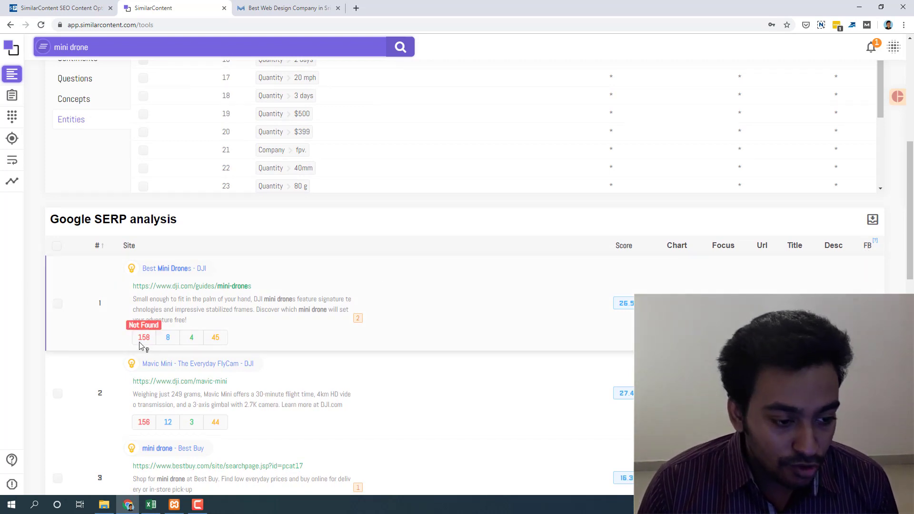
{"action": "scroll", "coordinate": [206, 292], "scroll_direction": "down", "scroll_amount": 1}
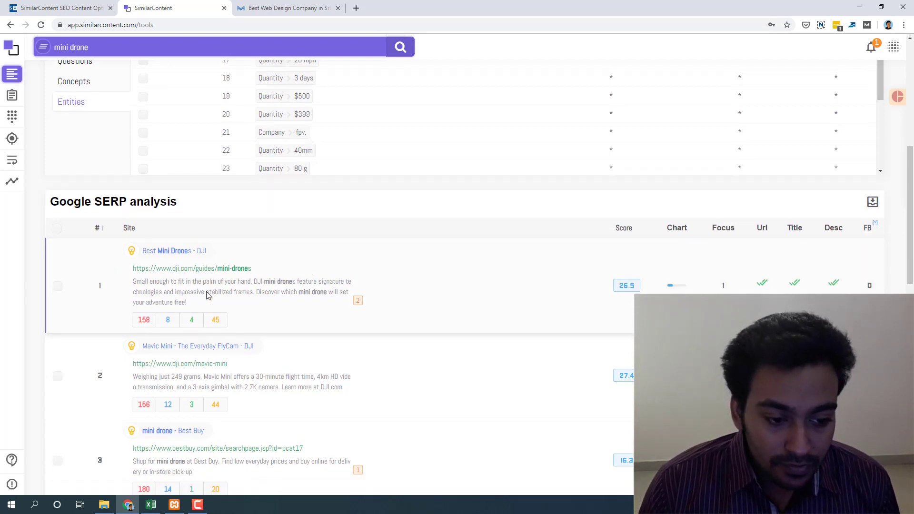
{"action": "mouse_move", "coordinate": [145, 297]}
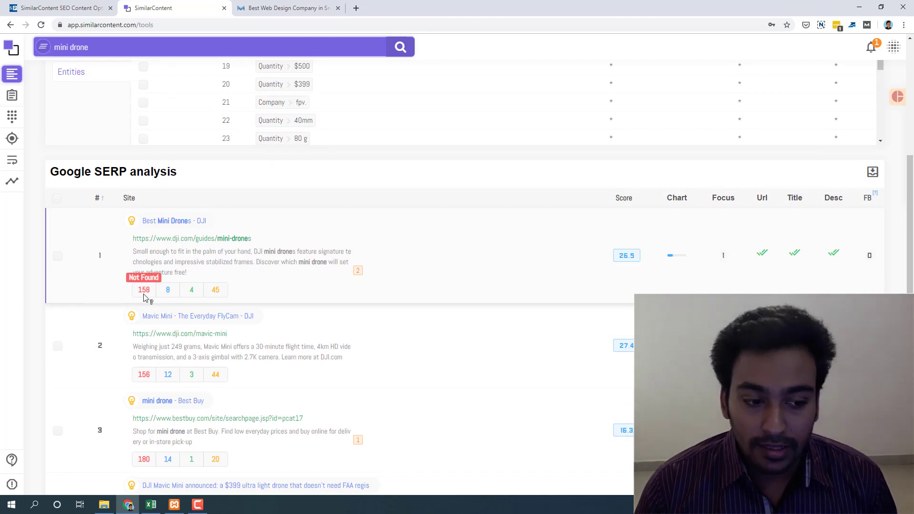
{"action": "mouse_move", "coordinate": [203, 294]}
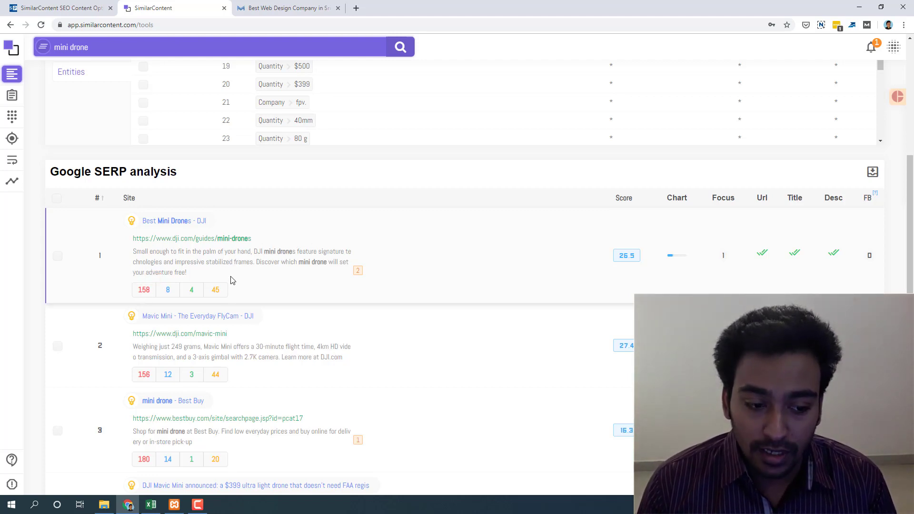
{"action": "scroll", "coordinate": [232, 280], "scroll_direction": "down", "scroll_amount": 1}
{"action": "scroll", "coordinate": [240, 285], "scroll_direction": "down", "scroll_amount": 3}
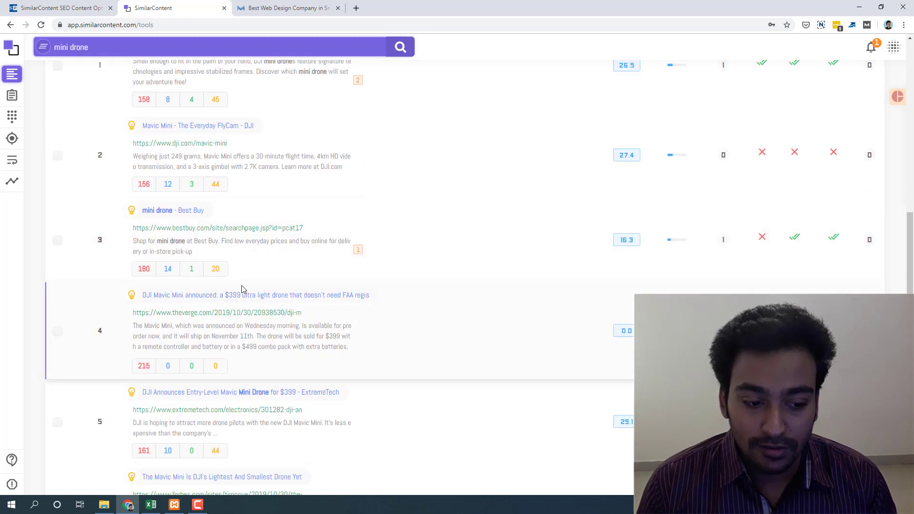
{"action": "scroll", "coordinate": [242, 289], "scroll_direction": "down", "scroll_amount": 9}
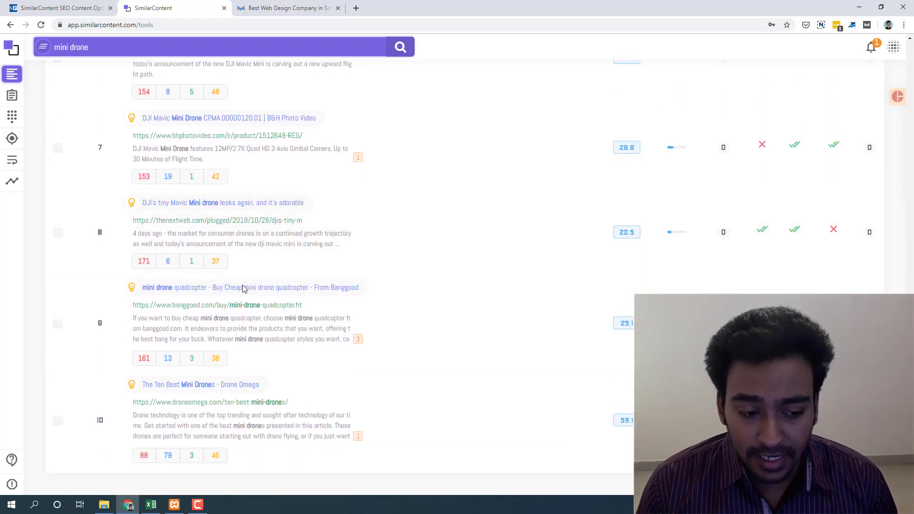
{"action": "scroll", "coordinate": [243, 285], "scroll_direction": "up", "scroll_amount": 15}
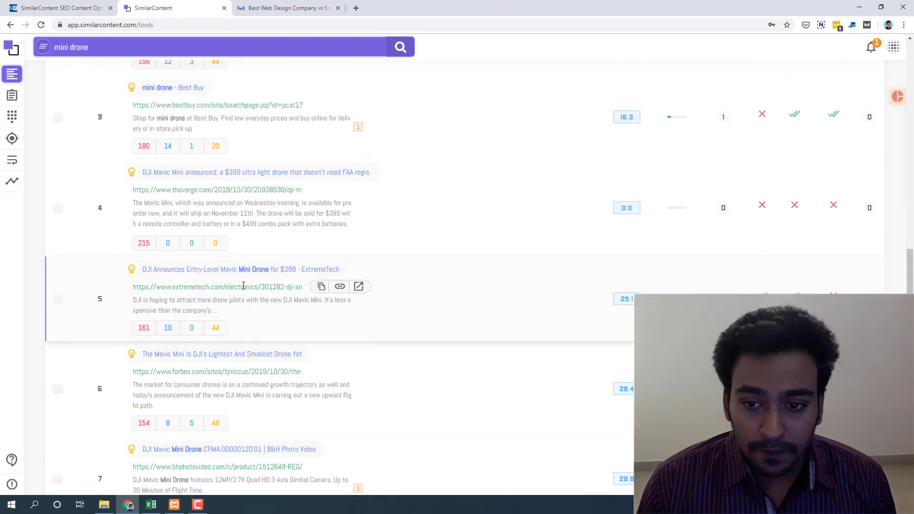
{"action": "scroll", "coordinate": [243, 291], "scroll_direction": "down", "scroll_amount": 2}
{"action": "scroll", "coordinate": [251, 360], "scroll_direction": "down", "scroll_amount": 2}
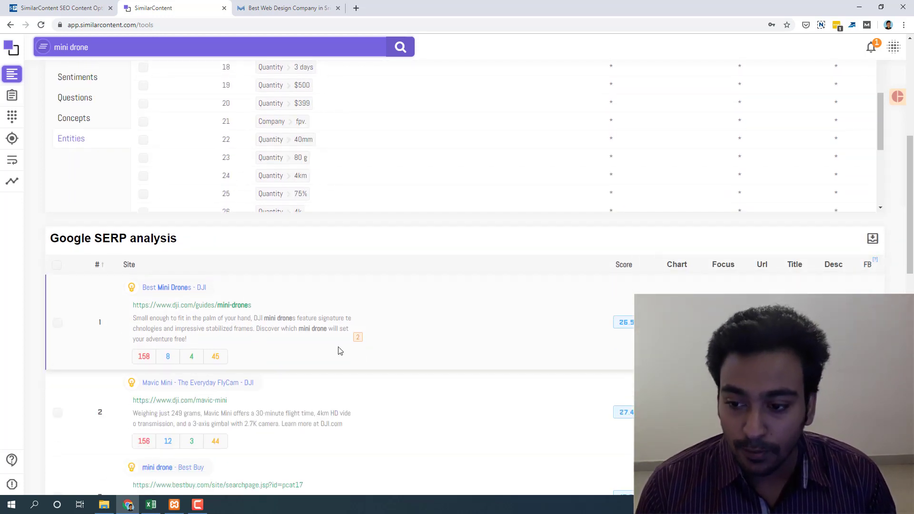
{"action": "scroll", "coordinate": [338, 351], "scroll_direction": "up", "scroll_amount": 10}
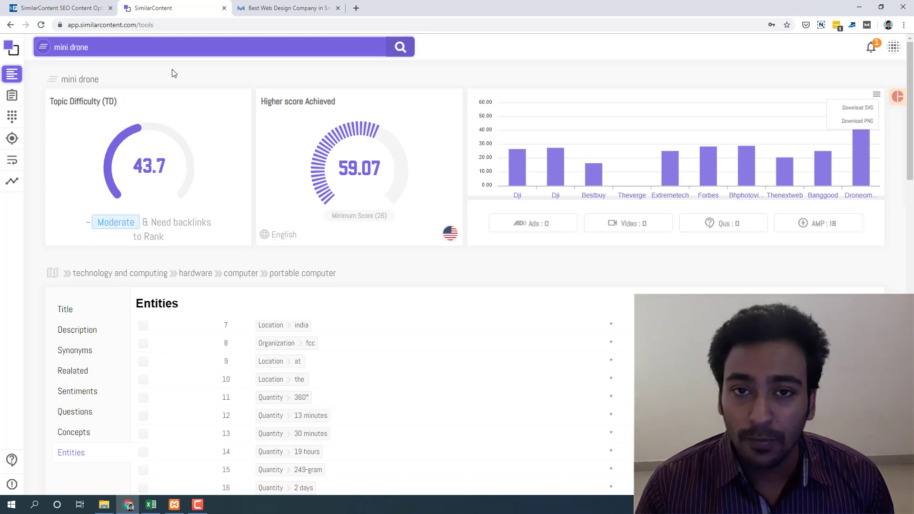
{"action": "left_click", "coordinate": [901, 104]}
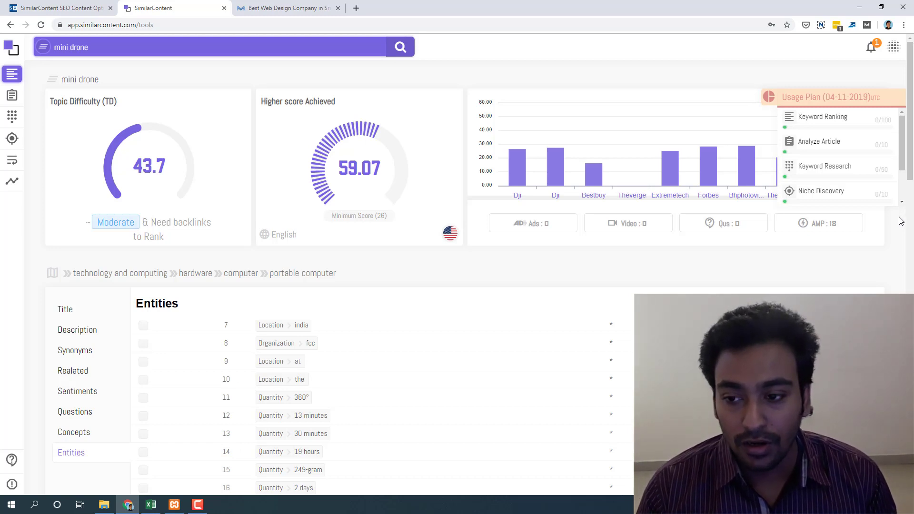
{"action": "scroll", "coordinate": [902, 145], "scroll_direction": "down", "scroll_amount": 2}
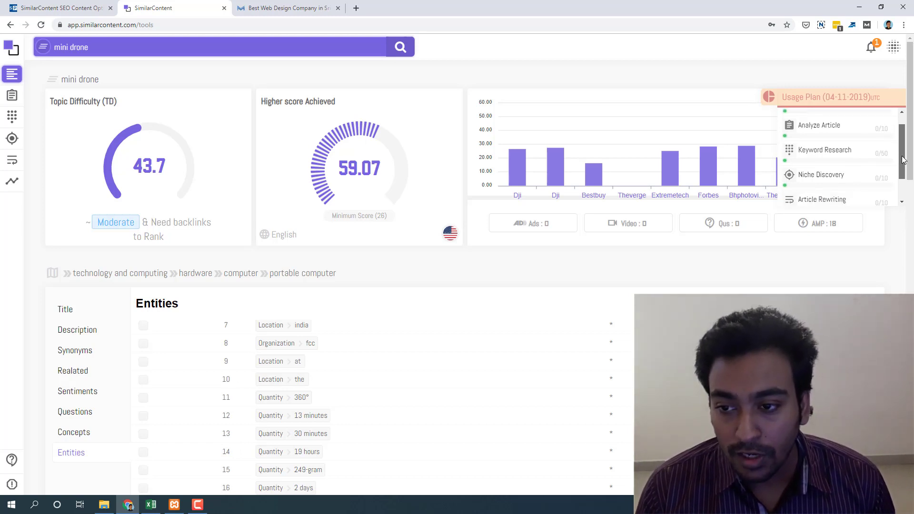
{"action": "scroll", "coordinate": [904, 129], "scroll_direction": "up", "scroll_amount": 2}
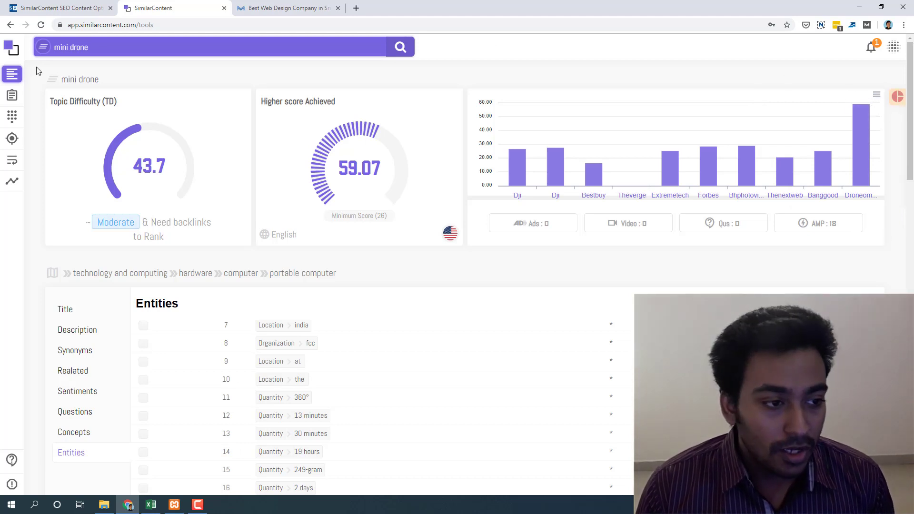
Bring up the Content Optimizer for mini drone and scroll through its introductory help guide.
{"action": "left_click", "coordinate": [11, 97]}
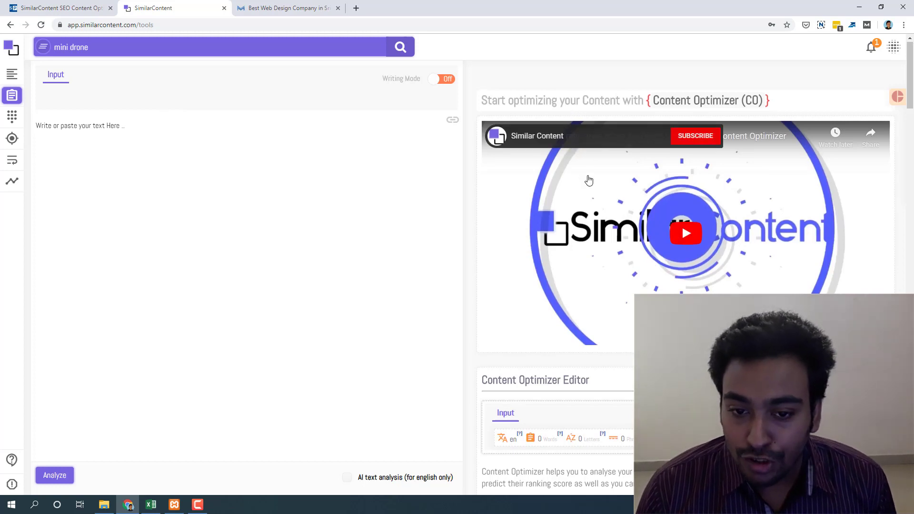
{"action": "scroll", "coordinate": [585, 181], "scroll_direction": "down", "scroll_amount": 4}
{"action": "scroll", "coordinate": [585, 183], "scroll_direction": "down", "scroll_amount": 2}
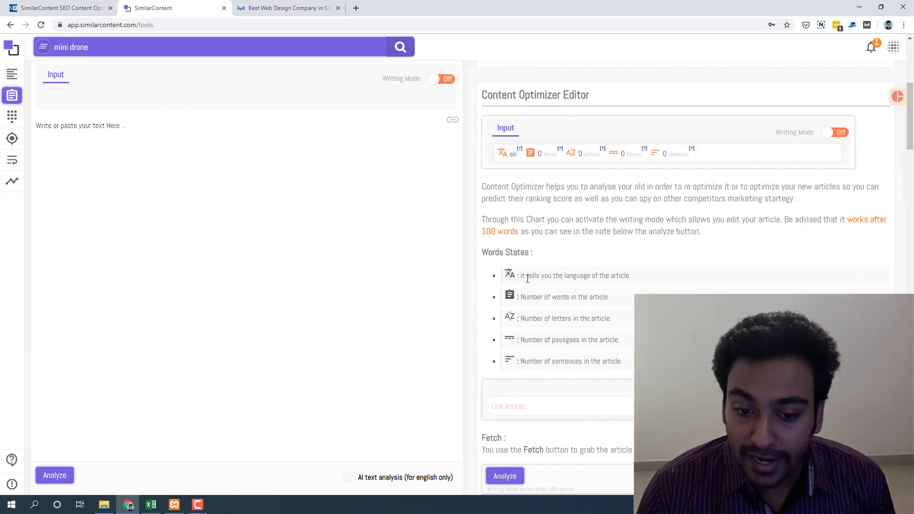
{"action": "scroll", "coordinate": [564, 272], "scroll_direction": "down", "scroll_amount": 2}
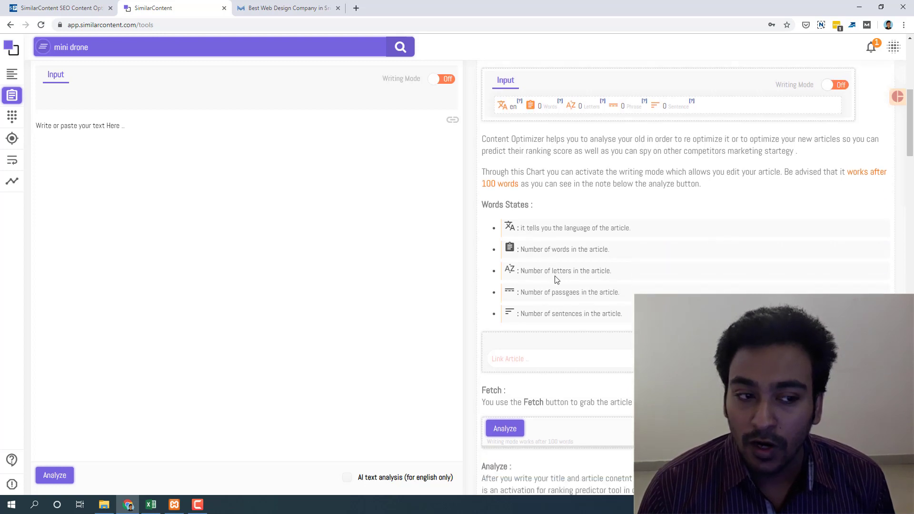
{"action": "scroll", "coordinate": [561, 276], "scroll_direction": "down", "scroll_amount": 9}
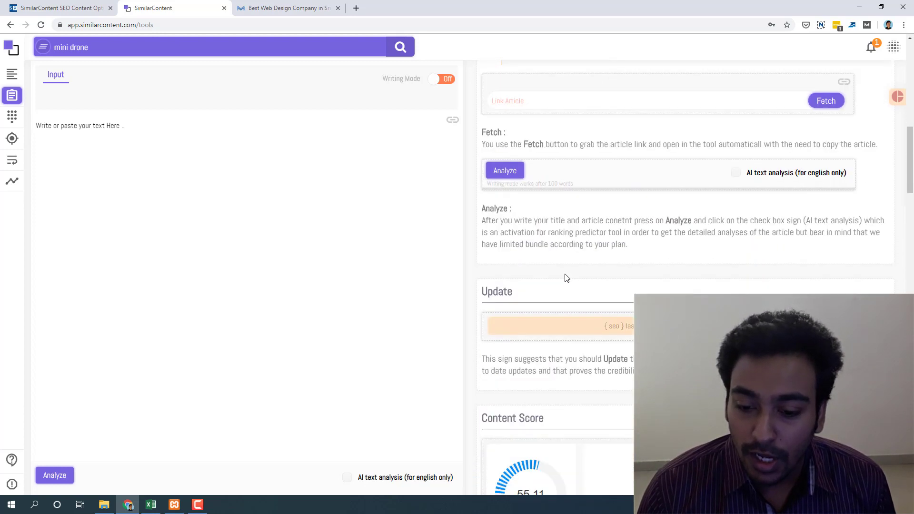
{"action": "scroll", "coordinate": [565, 276], "scroll_direction": "down", "scroll_amount": 2}
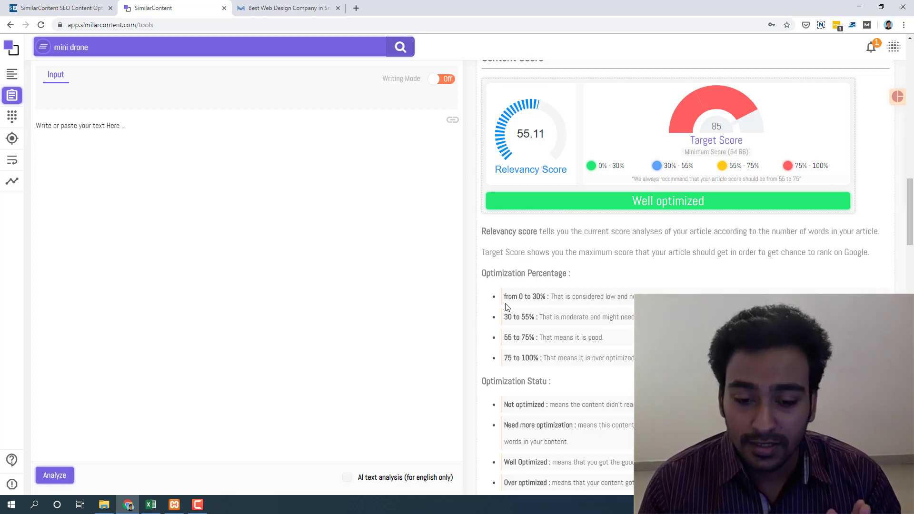
{"action": "scroll", "coordinate": [508, 308], "scroll_direction": "down", "scroll_amount": 1}
{"action": "scroll", "coordinate": [507, 309], "scroll_direction": "down", "scroll_amount": 2}
{"action": "scroll", "coordinate": [513, 317], "scroll_direction": "up", "scroll_amount": 1}
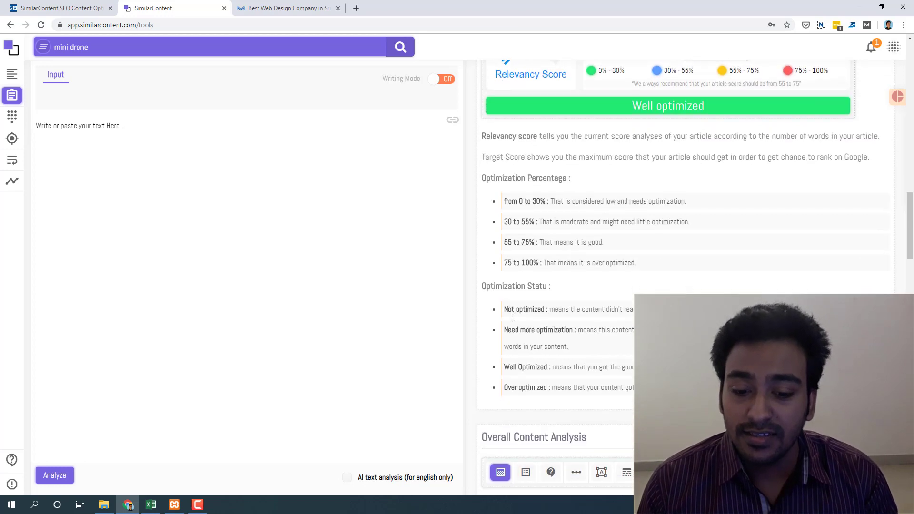
{"action": "scroll", "coordinate": [514, 319], "scroll_direction": "down", "scroll_amount": 5}
{"action": "scroll", "coordinate": [514, 321], "scroll_direction": "down", "scroll_amount": 15}
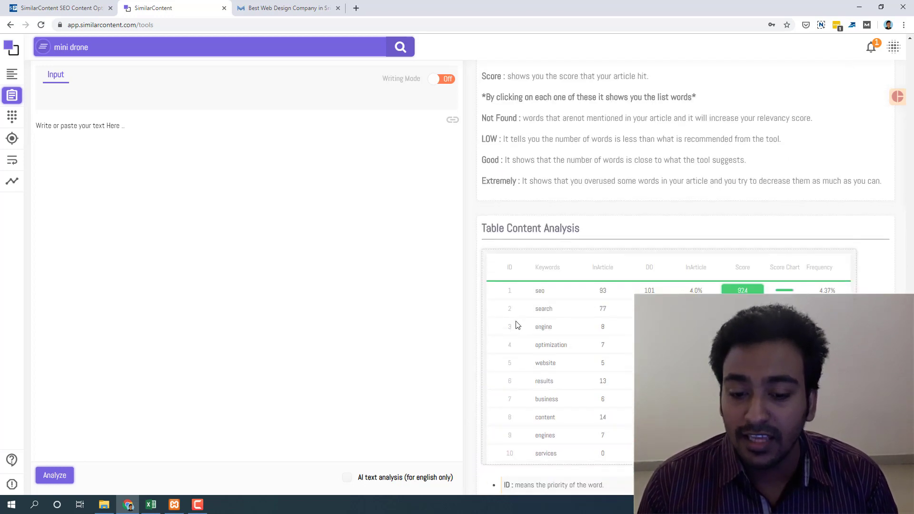
{"action": "scroll", "coordinate": [515, 323], "scroll_direction": "down", "scroll_amount": 6}
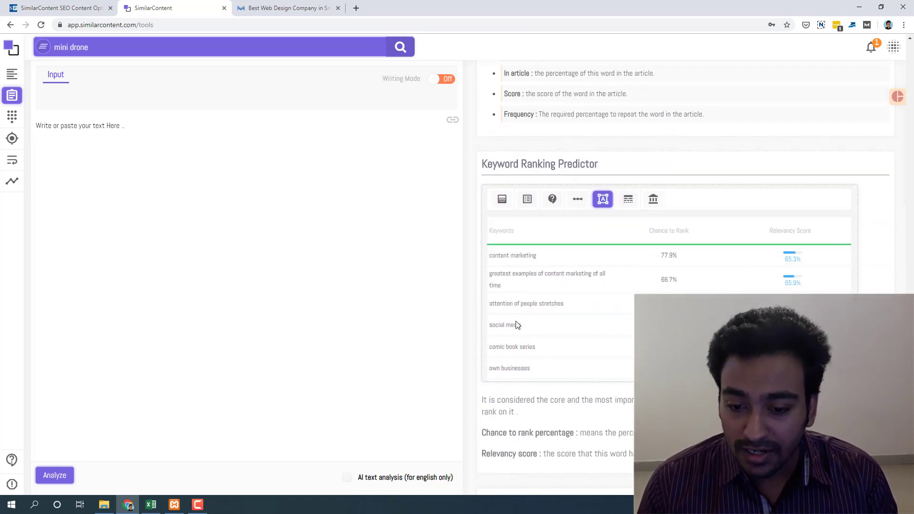
{"action": "scroll", "coordinate": [742, 267], "scroll_direction": "down", "scroll_amount": 8}
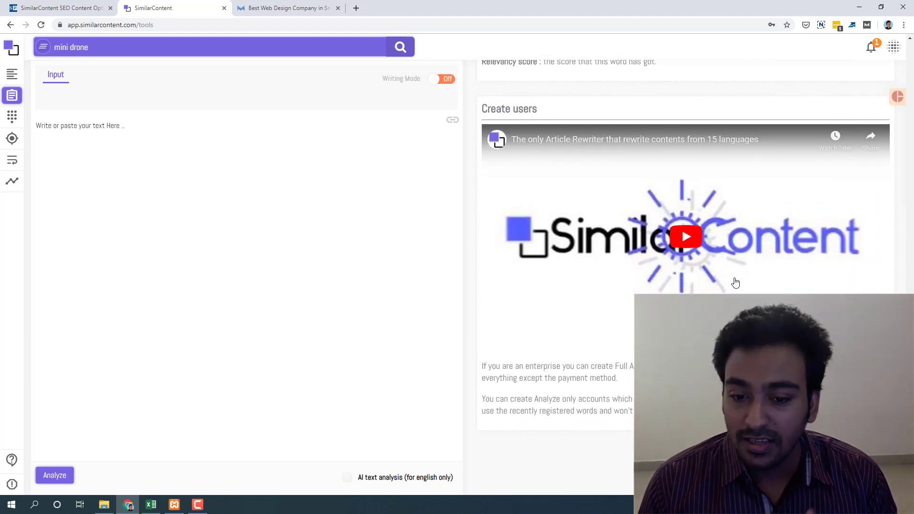
{"action": "scroll", "coordinate": [685, 233], "scroll_direction": "up", "scroll_amount": 20}
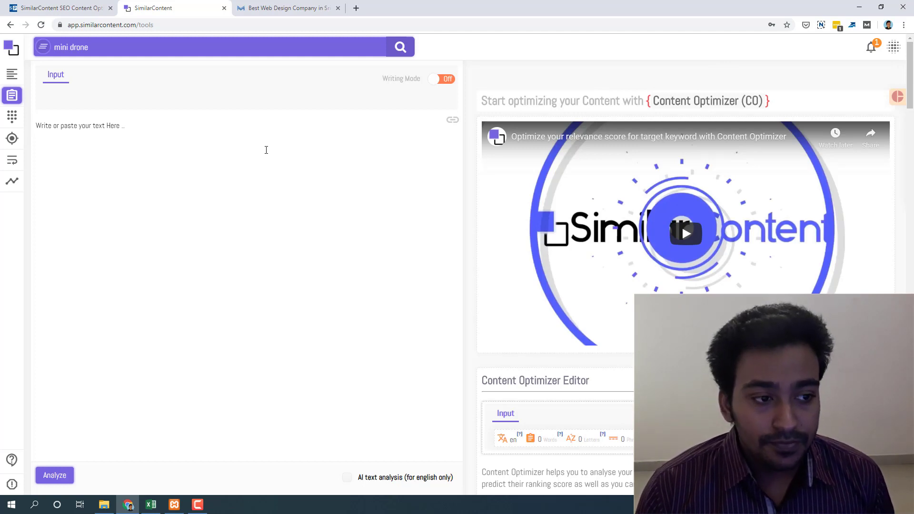
Start a new search for 'web design service' with Sri Lanka as the target country.
{"action": "left_click", "coordinate": [104, 46]}
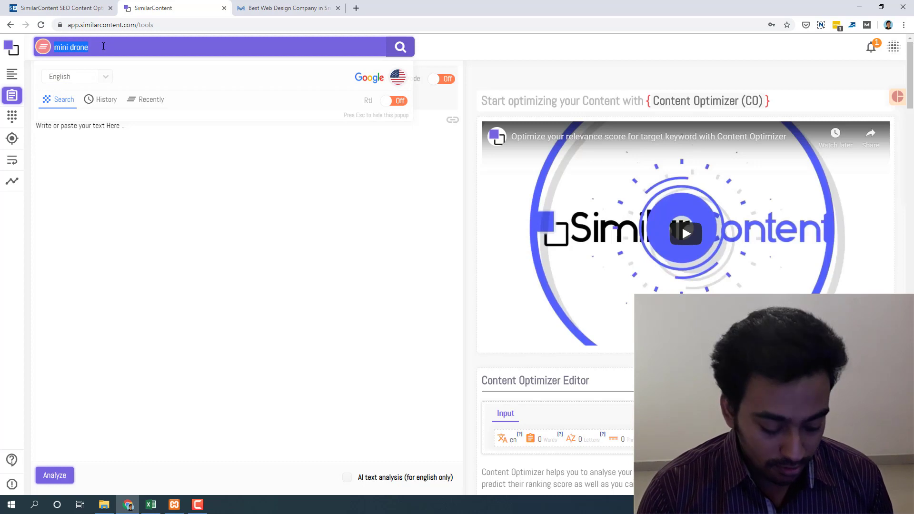
{"action": "type", "text": "web design"}
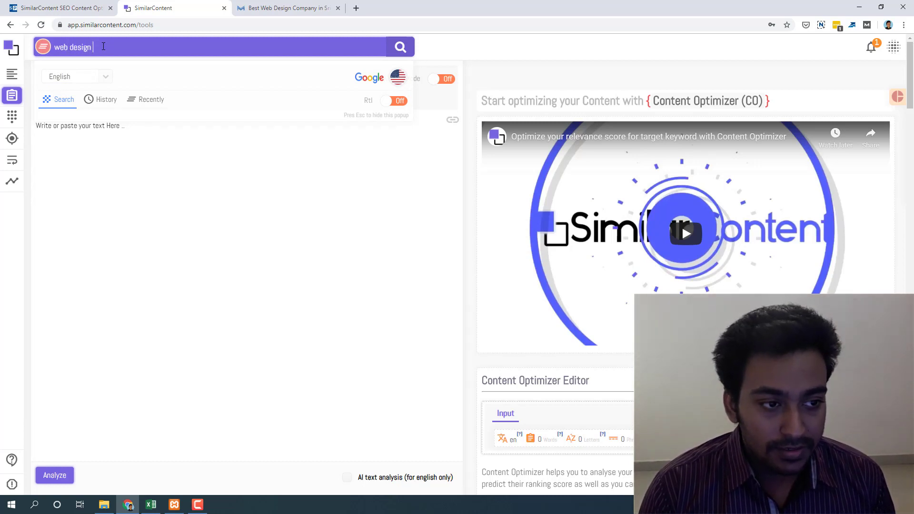
{"action": "type", "text": " service"}
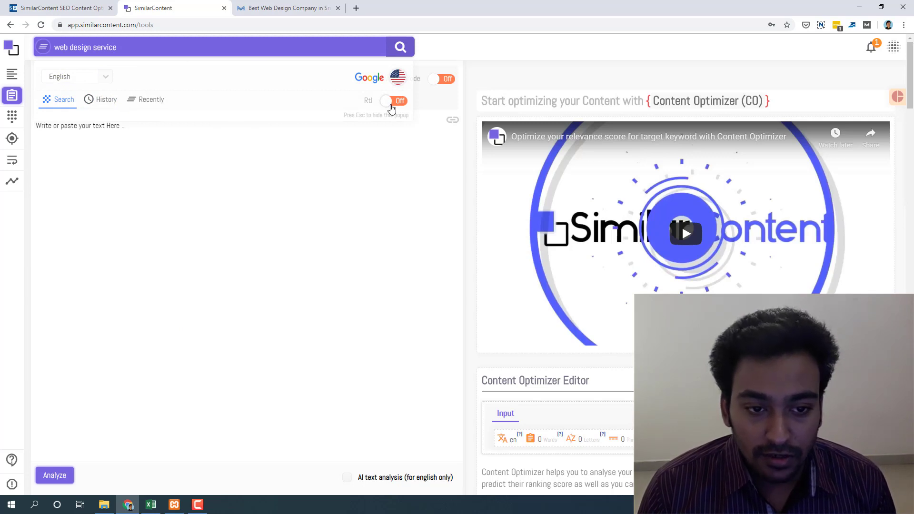
{"action": "left_click", "coordinate": [399, 78]}
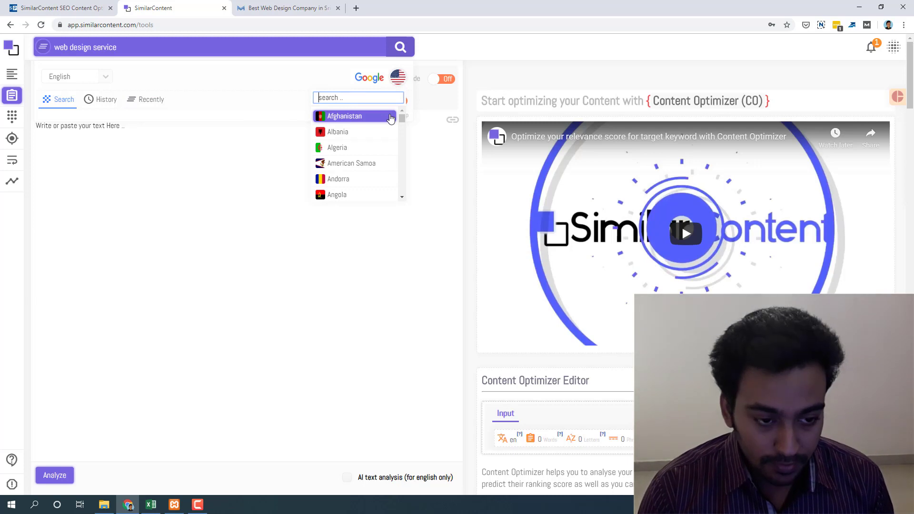
{"action": "type", "text": "sri"}
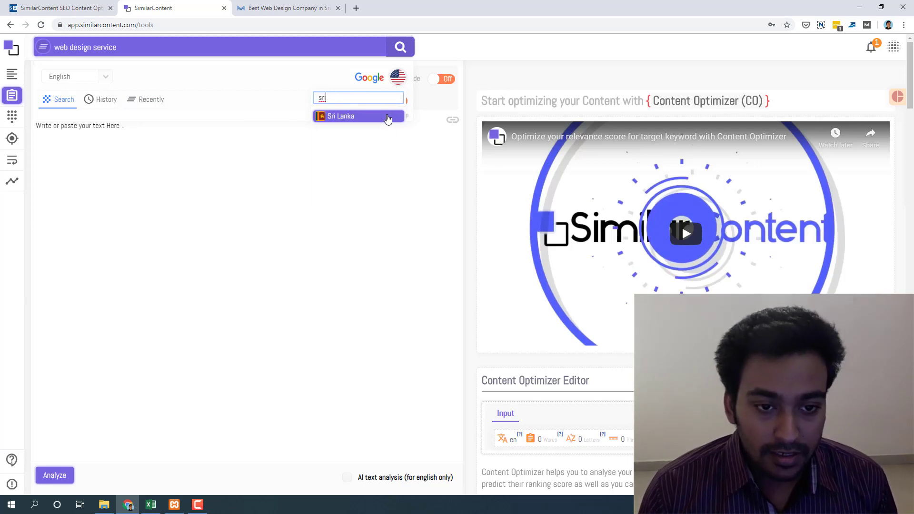
{"action": "left_click", "coordinate": [386, 117]}
{"action": "left_click", "coordinate": [301, 167]}
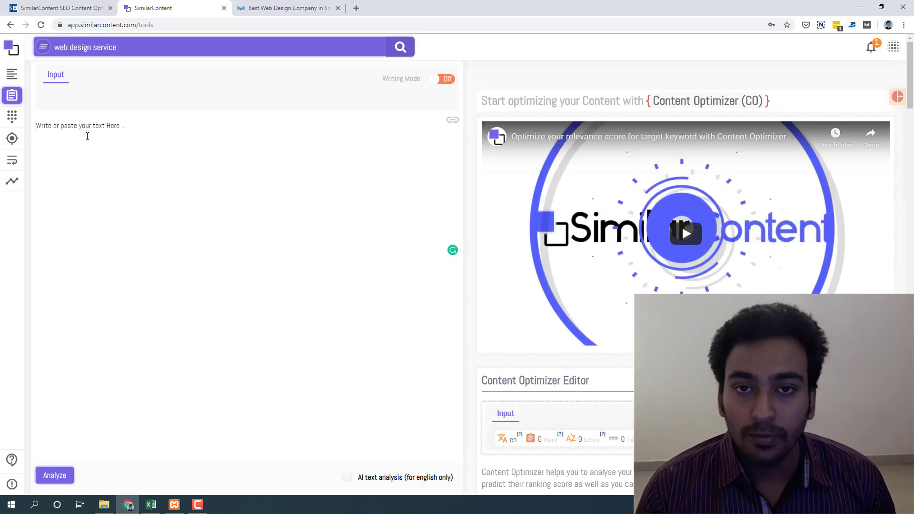
Open the article-link import field and copy the Maxinium web design page's URL.
{"action": "left_click", "coordinate": [87, 137]}
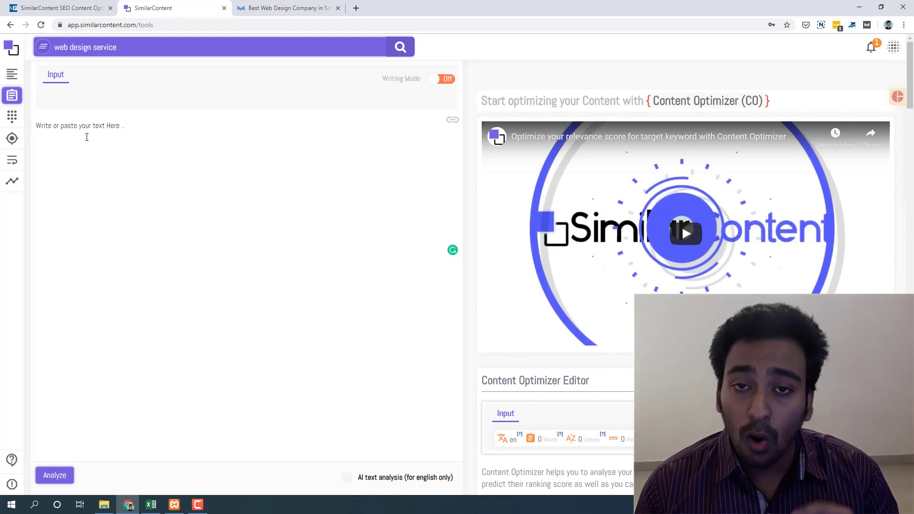
{"action": "left_click", "coordinate": [453, 121]}
{"action": "left_click", "coordinate": [252, 9]}
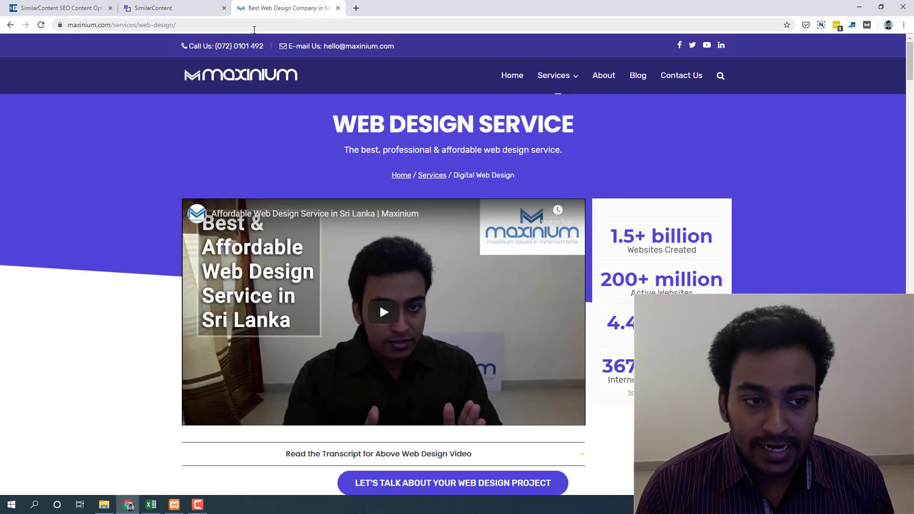
{"action": "left_click", "coordinate": [254, 26]}
{"action": "key", "text": "ctrl+c"}
{"action": "left_click", "coordinate": [189, 8]}
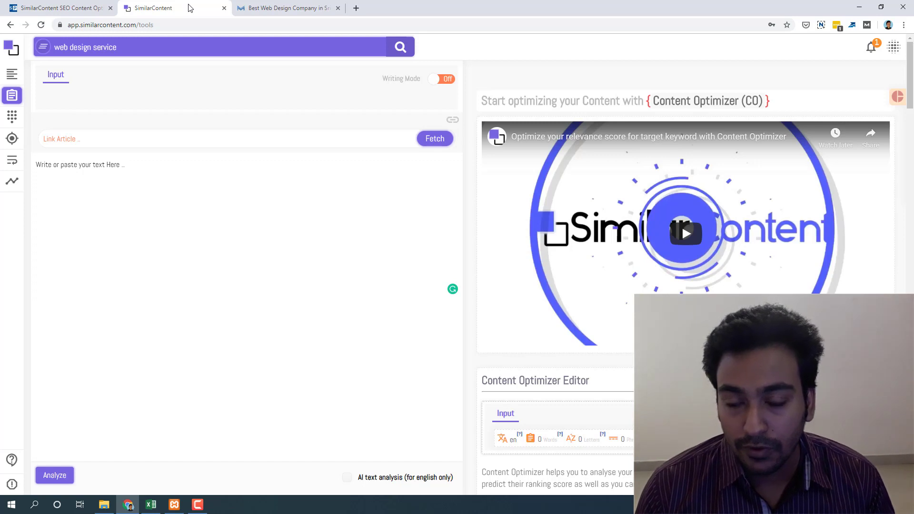
Fetch the Maxinium page text into the Link Article field and run Analyze on it.
{"action": "left_click", "coordinate": [157, 141]}
{"action": "key", "text": "ctrl+v"}
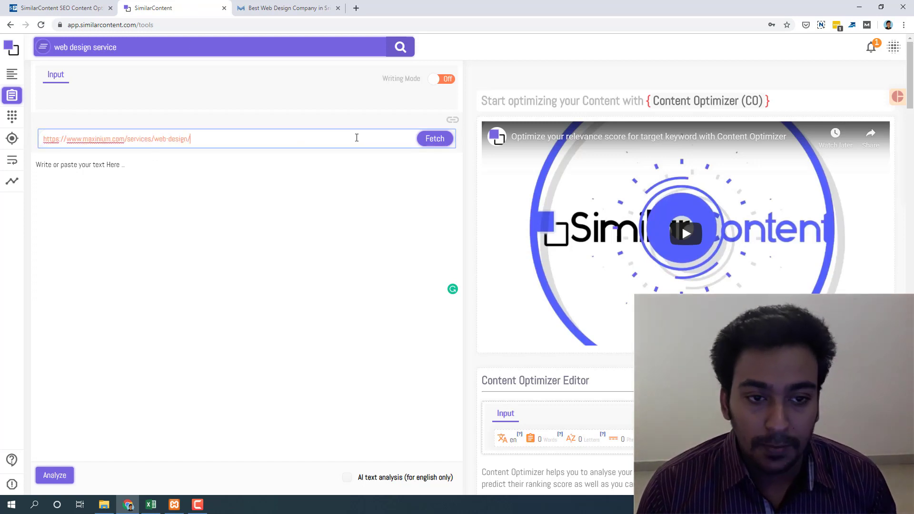
{"action": "left_click", "coordinate": [428, 138]}
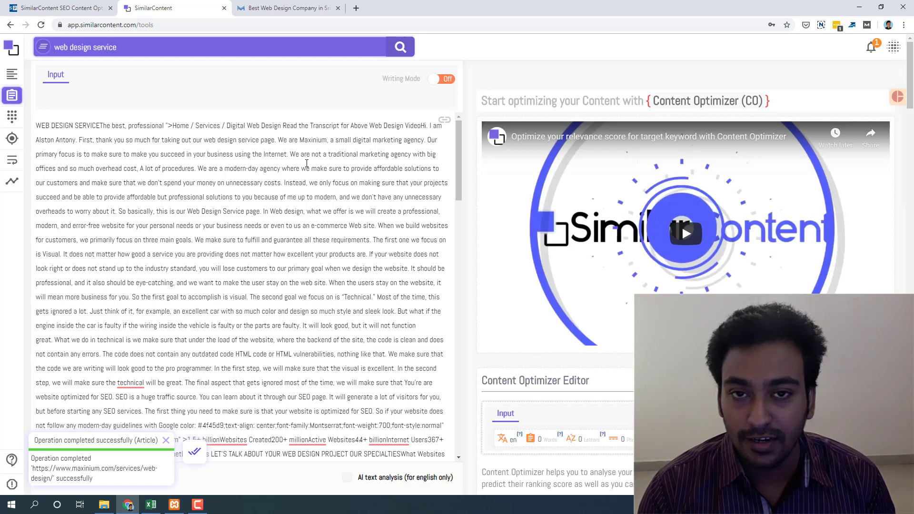
{"action": "scroll", "coordinate": [286, 233], "scroll_direction": "down", "scroll_amount": 1}
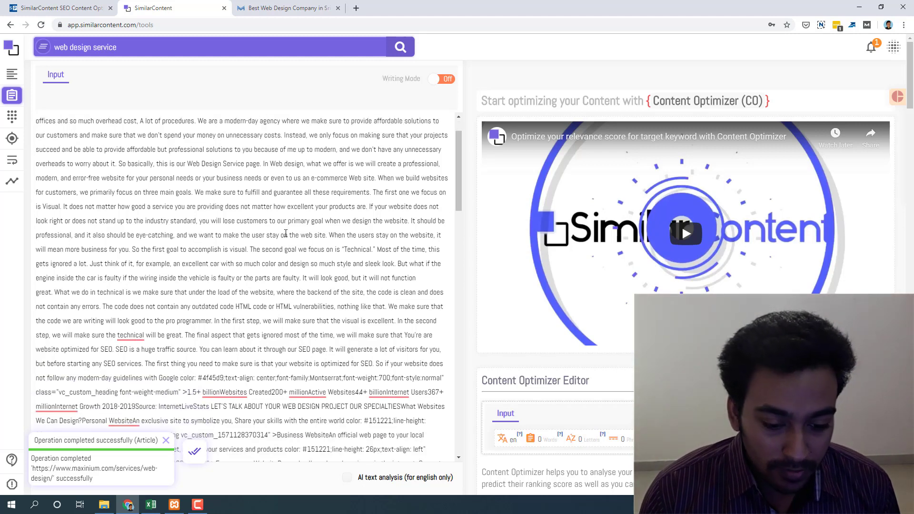
{"action": "scroll", "coordinate": [432, 449], "scroll_direction": "down", "scroll_amount": 2}
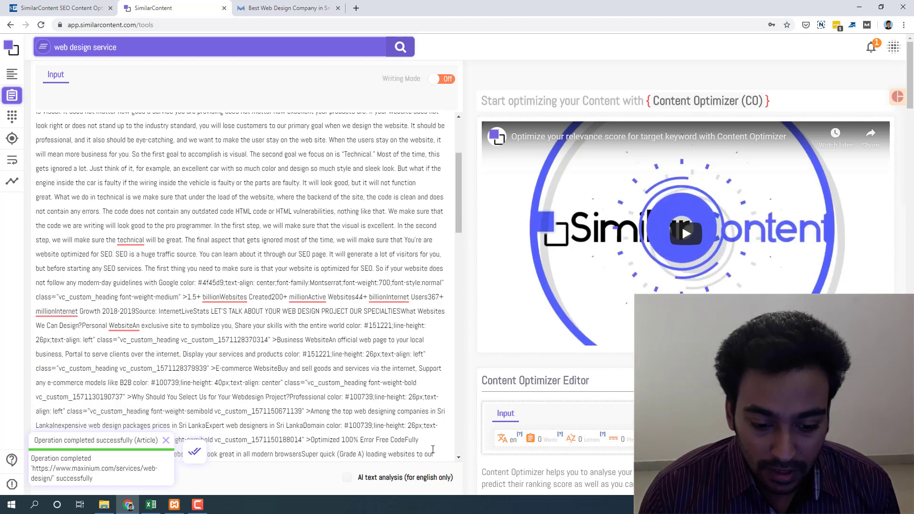
{"action": "left_click", "coordinate": [166, 440]}
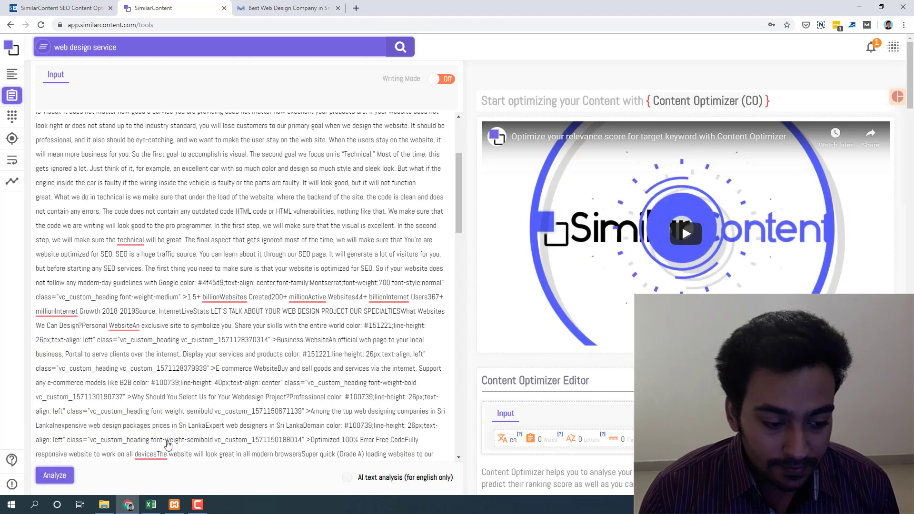
{"action": "left_click", "coordinate": [61, 474]}
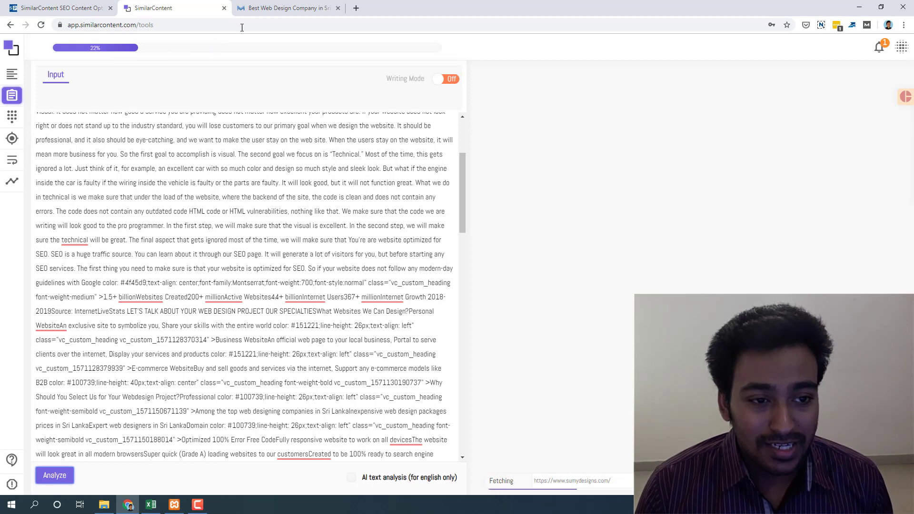
{"action": "left_click", "coordinate": [258, 11]}
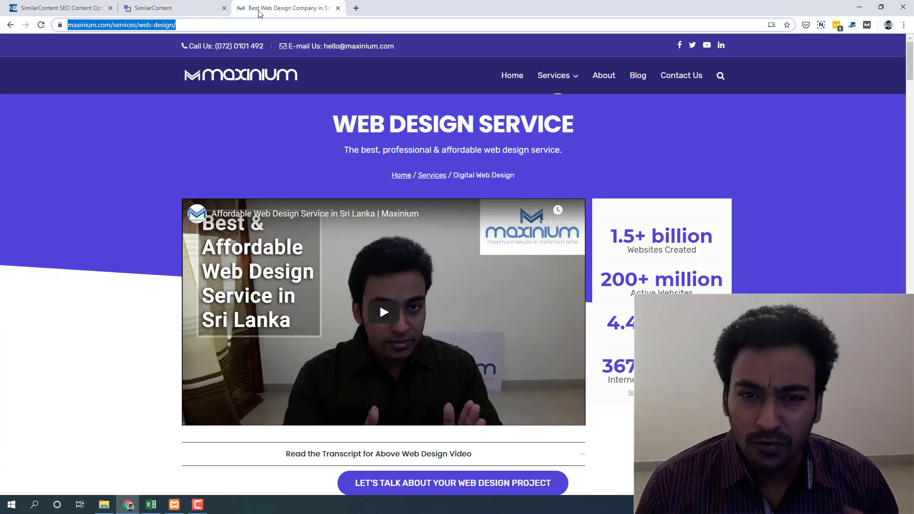
{"action": "mouse_move", "coordinate": [909, 51]}
{"action": "left_mouse_down"}
{"action": "mouse_move", "coordinate": [909, 109]}
{"action": "mouse_move", "coordinate": [910, 65]}
{"action": "left_mouse_up"}
{"action": "scroll", "coordinate": [910, 64], "scroll_direction": "up", "scroll_amount": 3}
{"action": "left_click", "coordinate": [171, 8]}
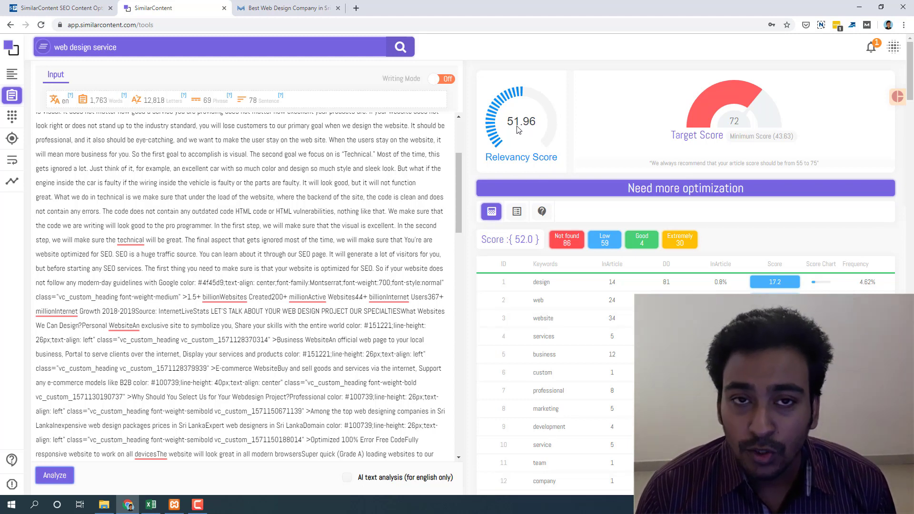
Review the results: relevancy 51.96 against target 72, flagged Need more optimization.
{"action": "mouse_move", "coordinate": [740, 103]}
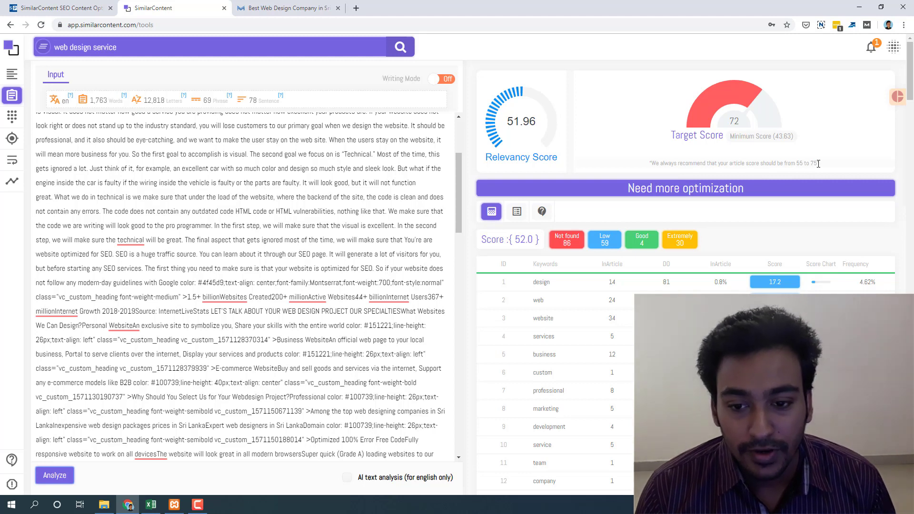
{"action": "left_click_drag", "start_coordinate": [626, 188], "coordinate": [767, 186]}
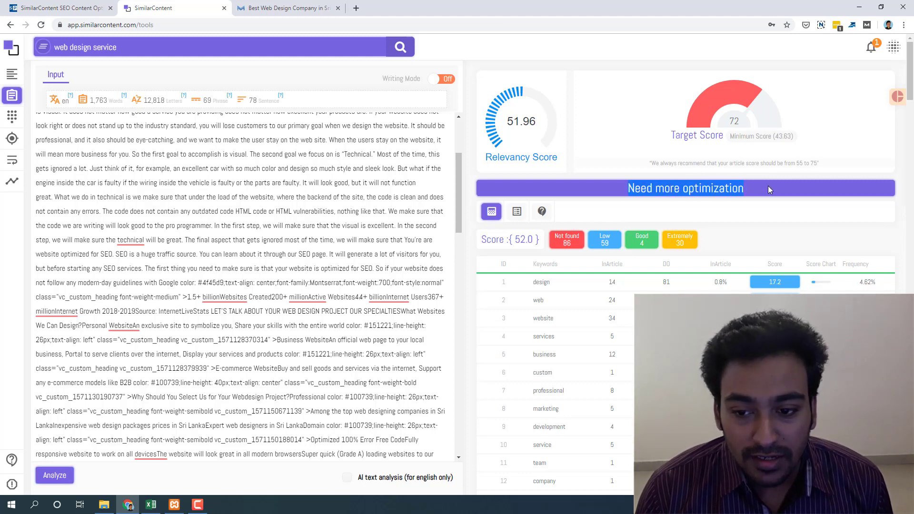
{"action": "left_click", "coordinate": [768, 186]}
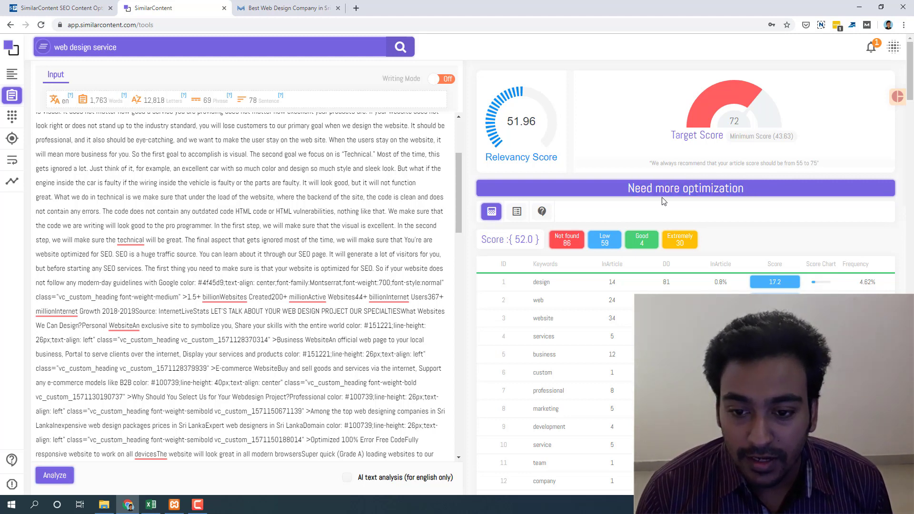
{"action": "left_click_drag", "start_coordinate": [628, 185], "coordinate": [762, 185]}
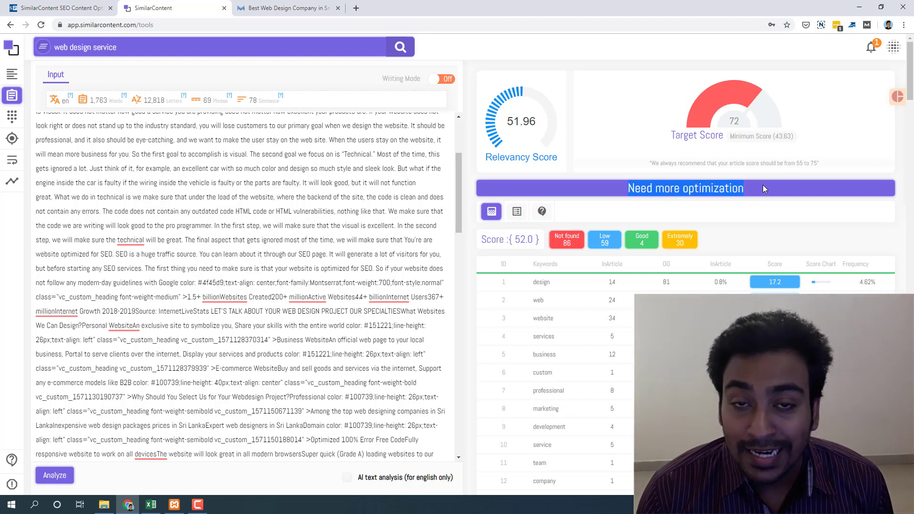
{"action": "left_click", "coordinate": [757, 190]}
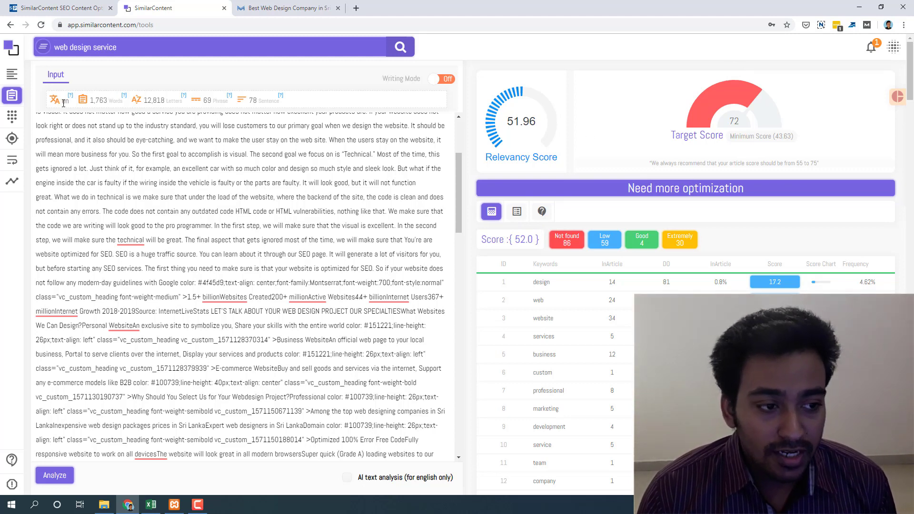
{"action": "left_click_drag", "start_coordinate": [90, 100], "coordinate": [116, 100]}
{"action": "left_click", "coordinate": [116, 100]}
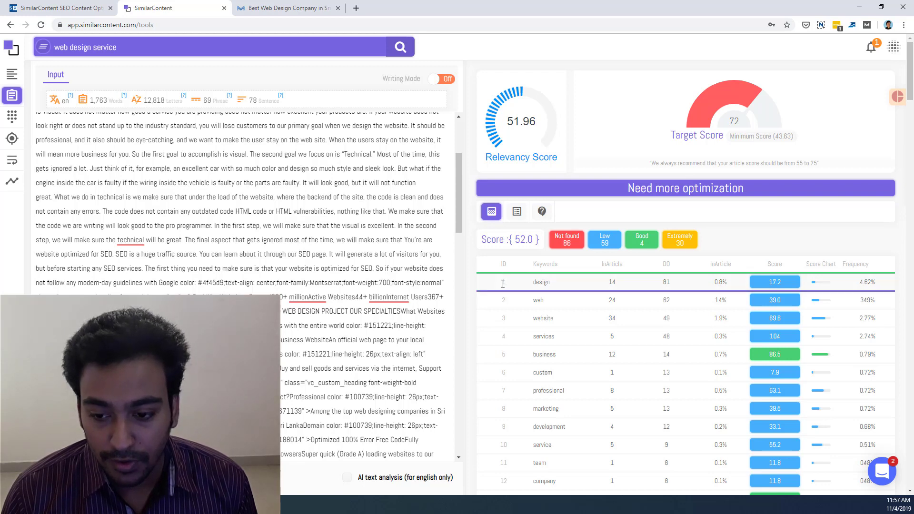
Scroll the keyword table back up to the Relevancy and Target Score panel.
{"action": "scroll", "coordinate": [502, 283], "scroll_direction": "down", "scroll_amount": 20}
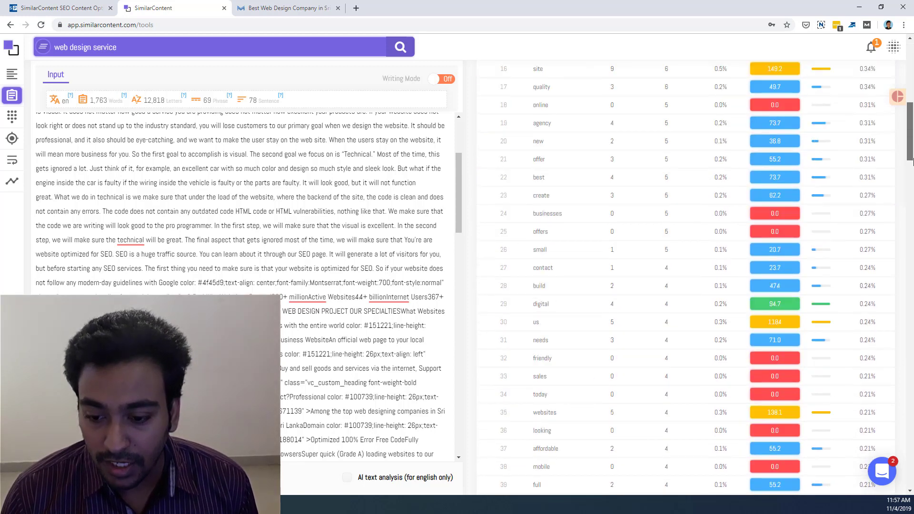
{"action": "left_click_drag", "start_coordinate": [909, 274], "coordinate": [910, 478]}
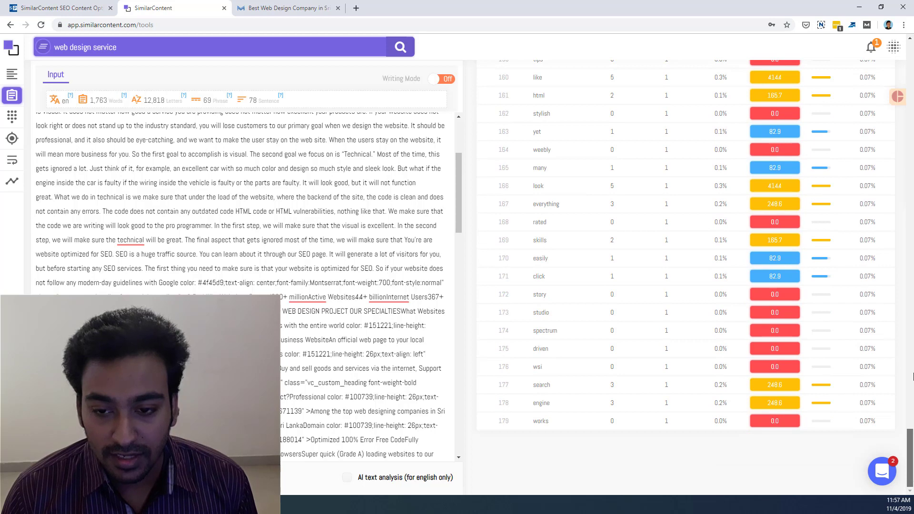
{"action": "scroll", "coordinate": [556, 283], "scroll_direction": "up", "scroll_amount": 20}
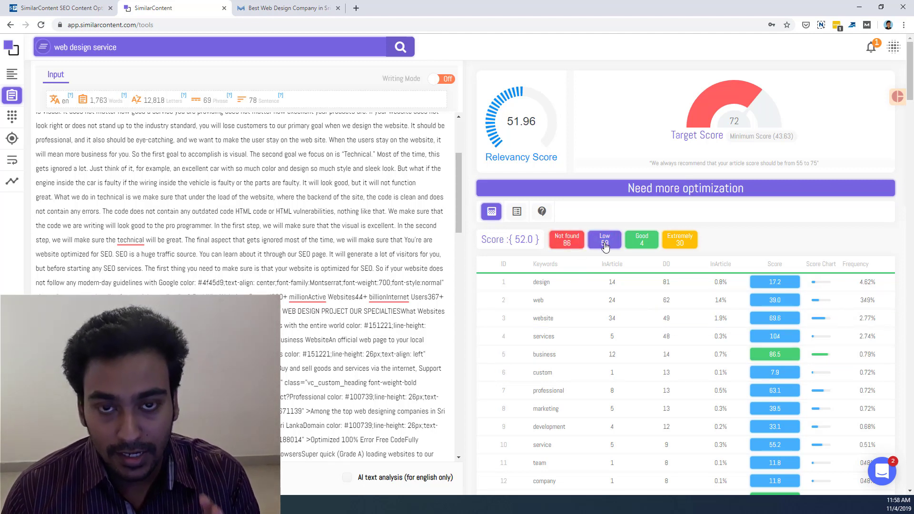
Try the Extremely, Good and Low filters, ending on the 86 Not found keywords.
{"action": "left_click", "coordinate": [679, 243]}
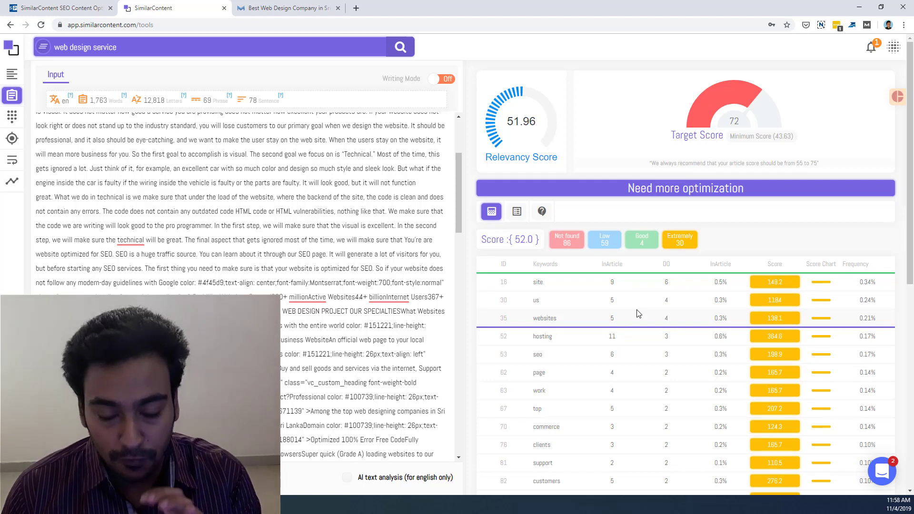
{"action": "left_click", "coordinate": [638, 246]}
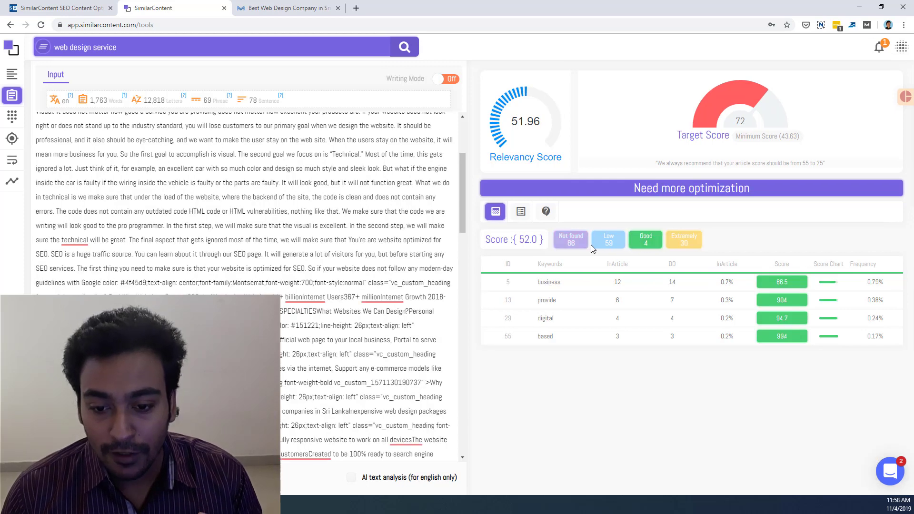
{"action": "left_click", "coordinate": [608, 247]}
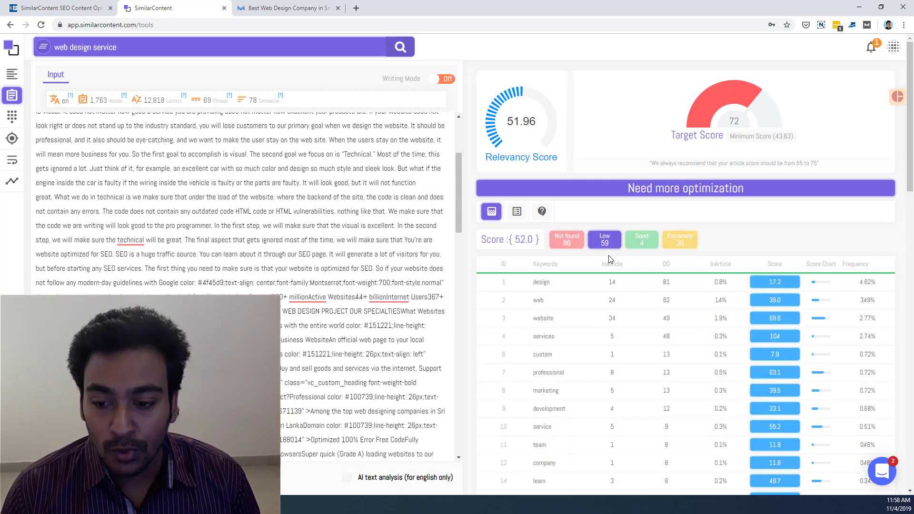
{"action": "left_click", "coordinate": [568, 240]}
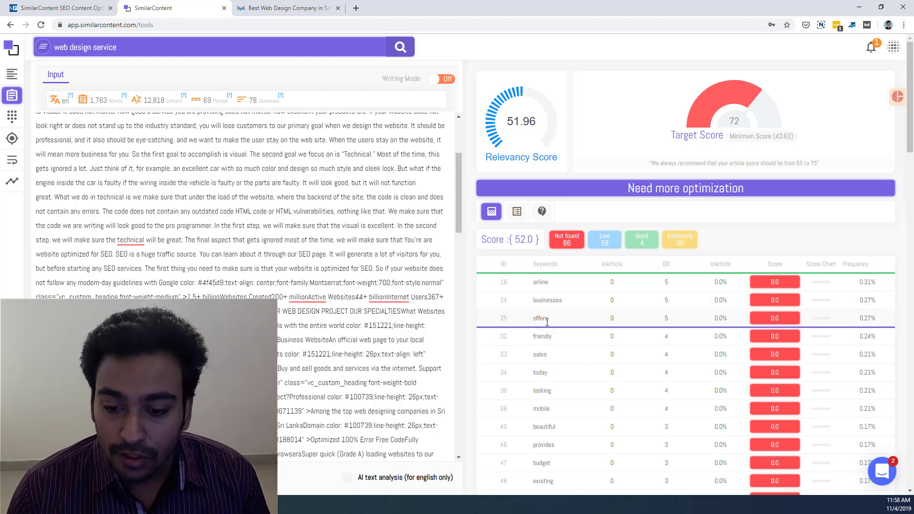
Look over the Not found list, then switch to multi-word keywords, where web design scores 204.
{"action": "scroll", "coordinate": [550, 338], "scroll_direction": "down", "scroll_amount": 12}
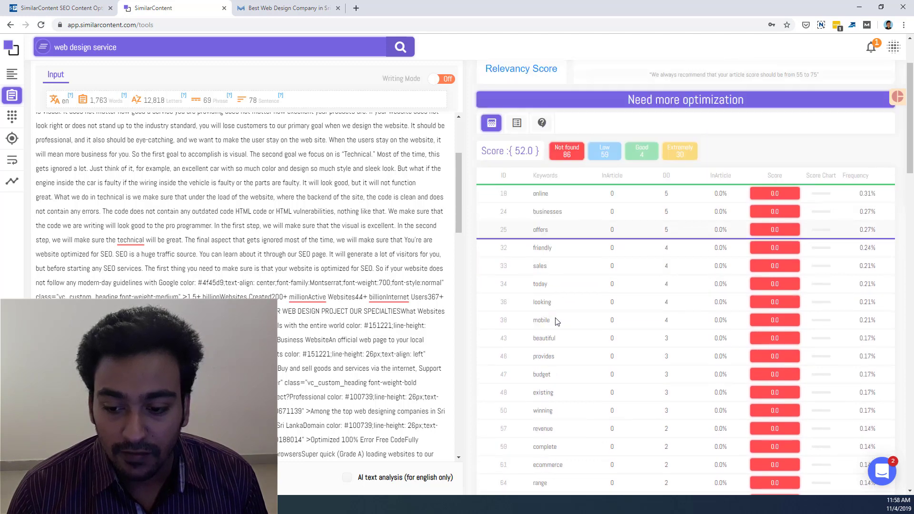
{"action": "scroll", "coordinate": [557, 318], "scroll_direction": "down", "scroll_amount": 10}
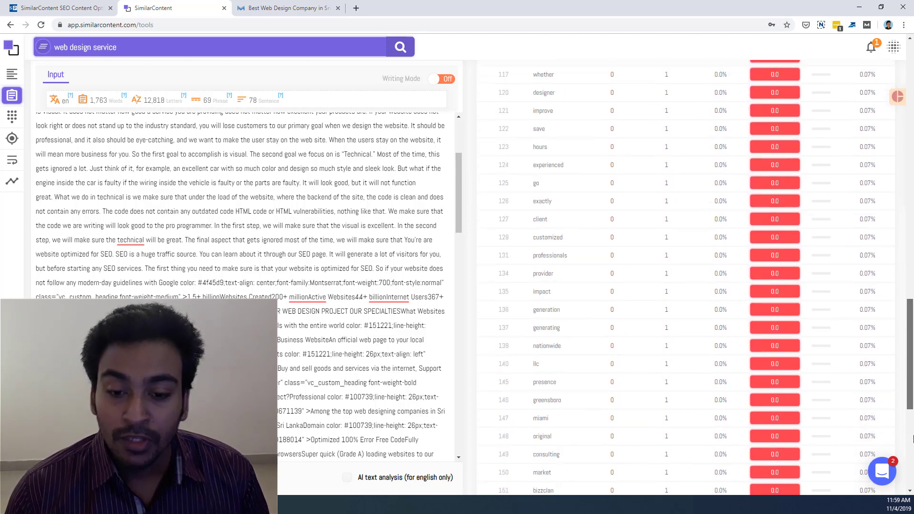
{"action": "left_click_drag", "start_coordinate": [910, 352], "coordinate": [911, 89]}
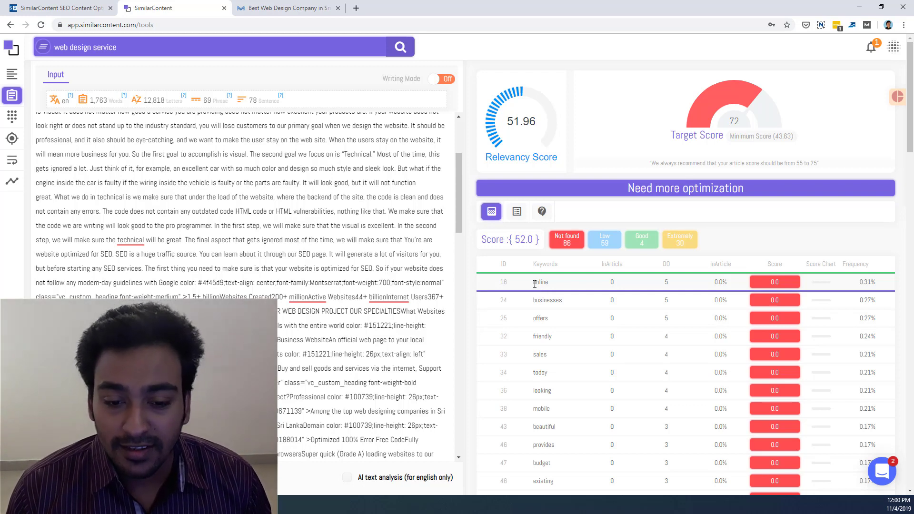
{"action": "left_click", "coordinate": [514, 215]}
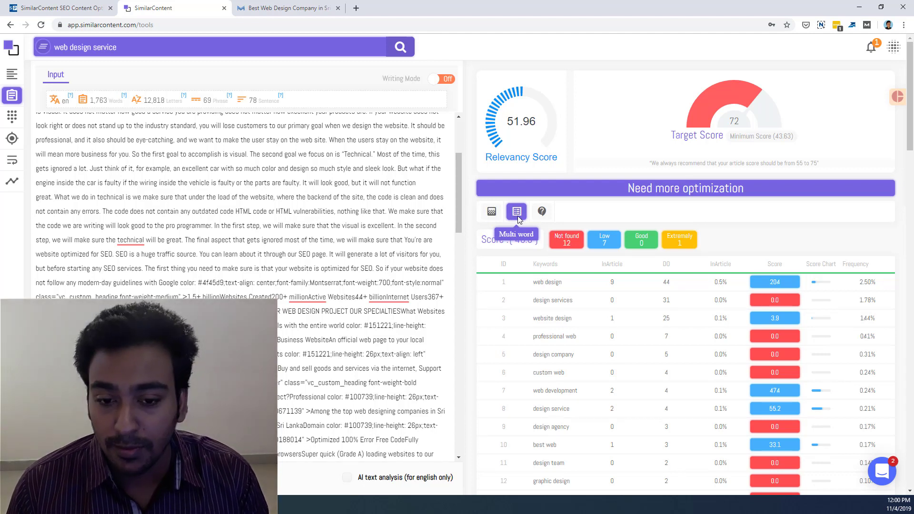
Display the Questions view with four questions like 'what are web design services'.
{"action": "left_click", "coordinate": [545, 212]}
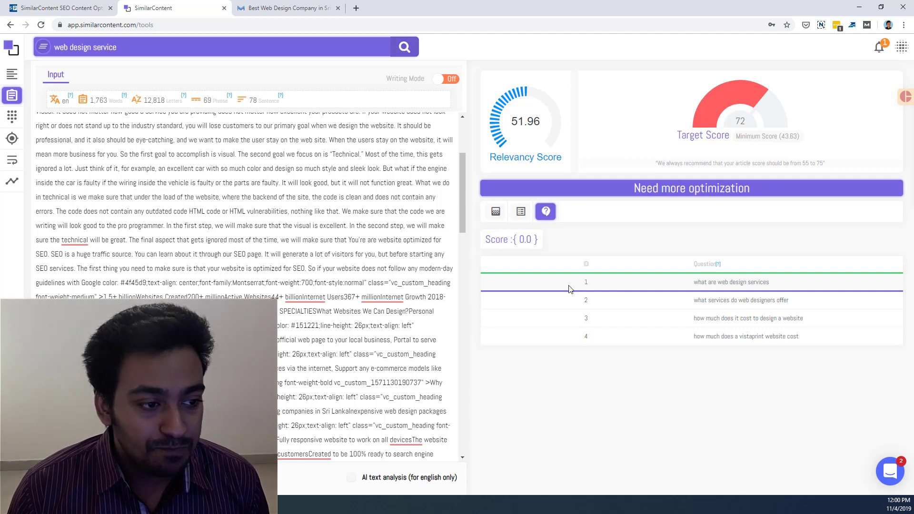
In Keyword Brainstorming, trim the phrase to 'web design' and run the search.
{"action": "left_click", "coordinate": [9, 124]}
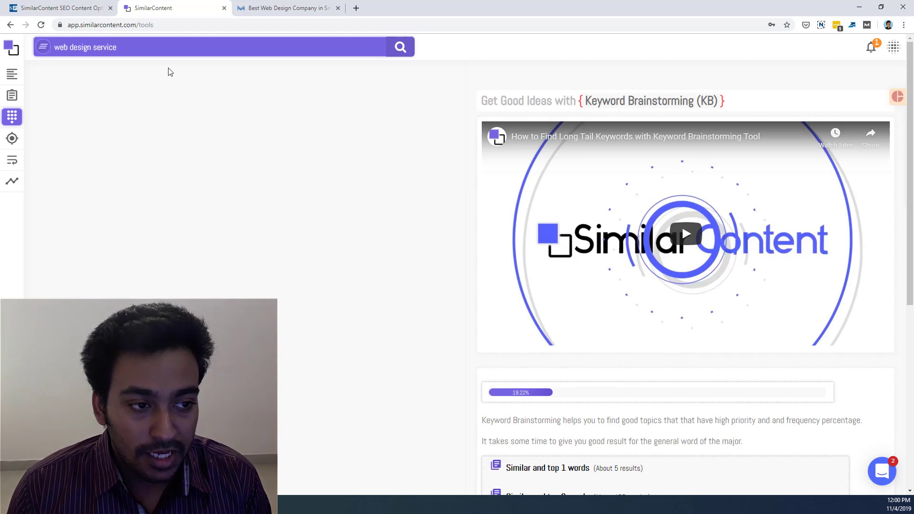
{"action": "left_click", "coordinate": [95, 44]}
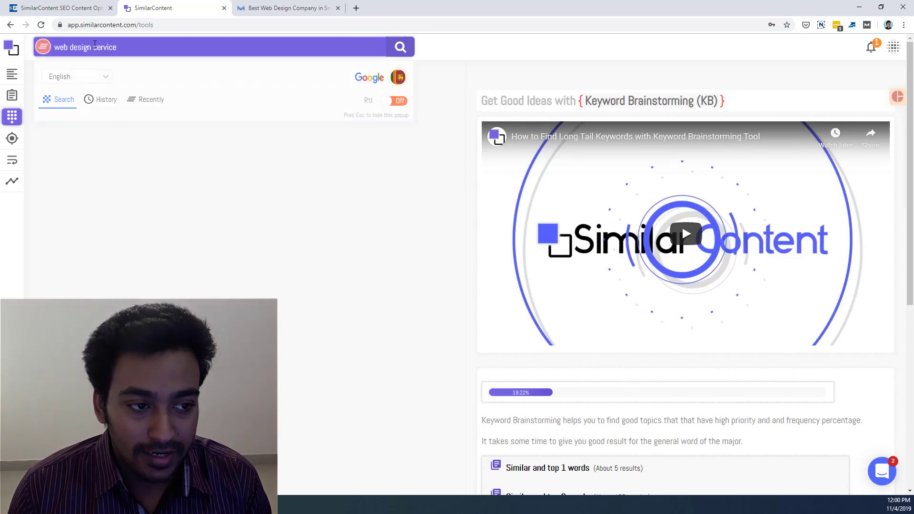
{"action": "key", "text": "BackSpace"}
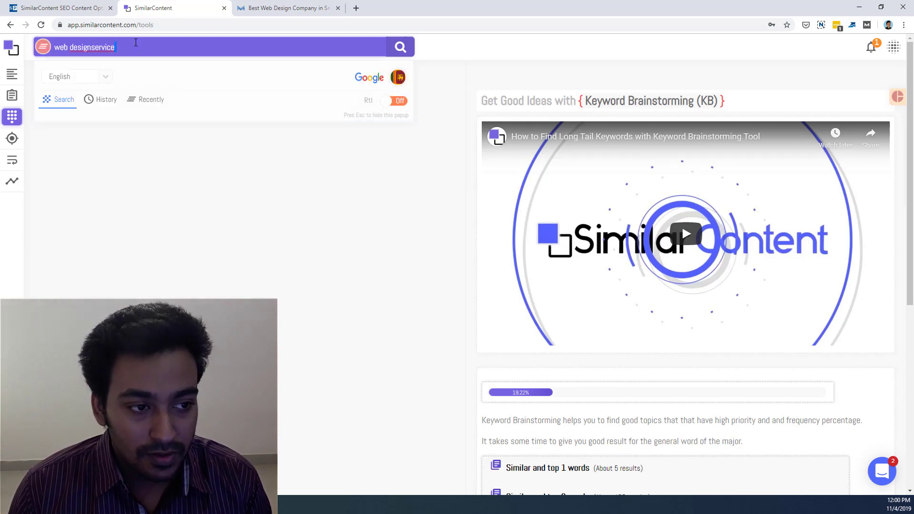
{"action": "key", "text": "BackSpace"}
{"action": "key", "text": "BackSpace"}
{"action": "key", "text": "BackSpace"}
{"action": "key", "text": "BackSpace"}
{"action": "key", "text": "BackSpace"}
{"action": "key", "text": "BackSpace"}
{"action": "key", "text": "BackSpace"}
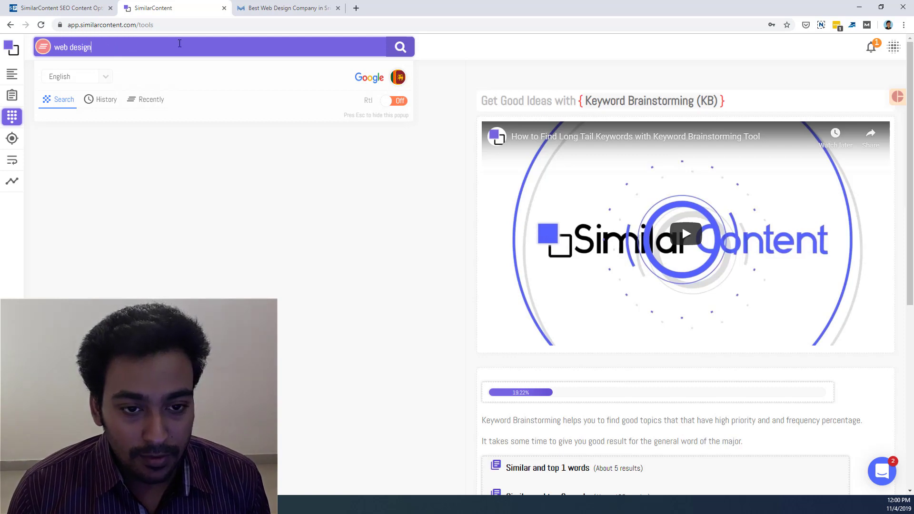
{"action": "left_click", "coordinate": [401, 48]}
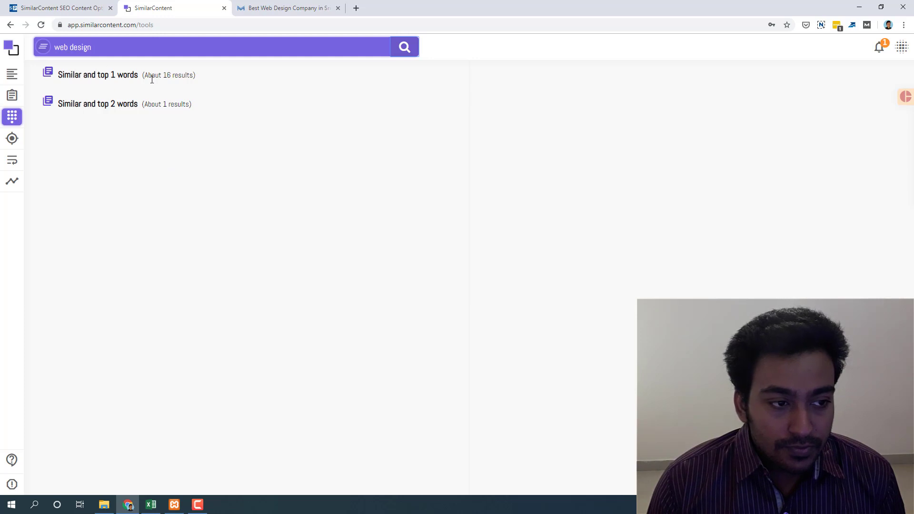
Expand 'Similar and top 1 words' and browse ideas from web design tools to agency.
{"action": "double_click", "coordinate": [92, 75]}
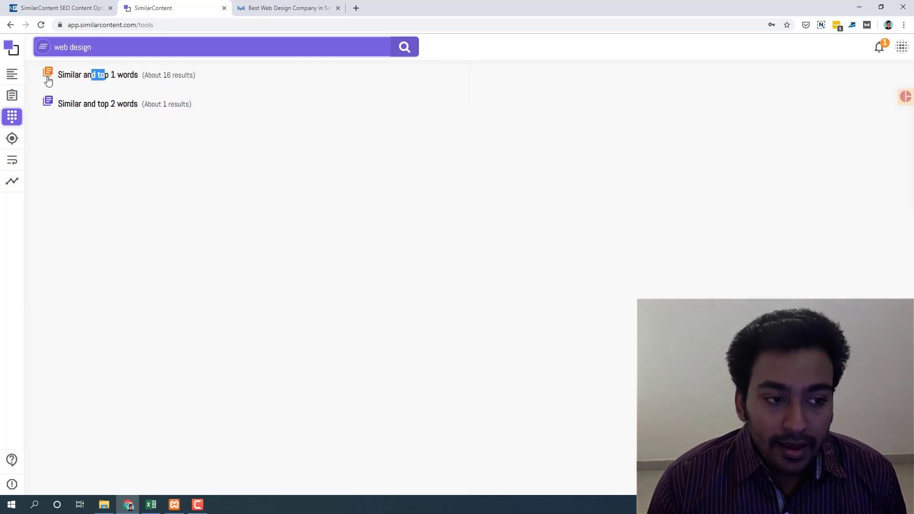
{"action": "left_click", "coordinate": [109, 84]}
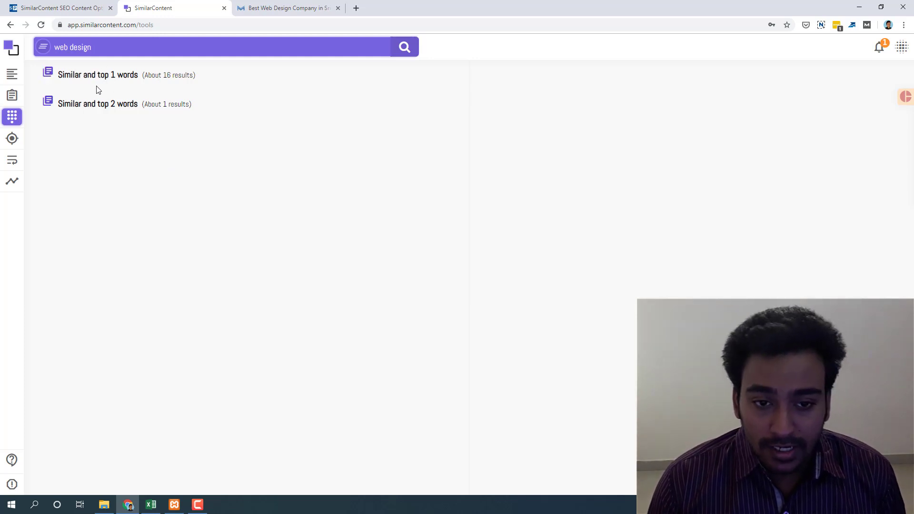
{"action": "left_click", "coordinate": [49, 76]}
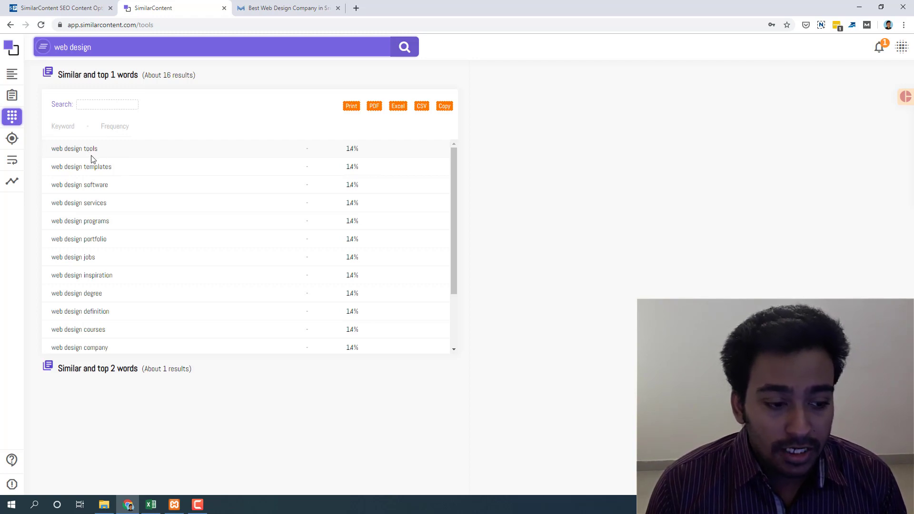
{"action": "scroll", "coordinate": [105, 176], "scroll_direction": "down", "scroll_amount": 2}
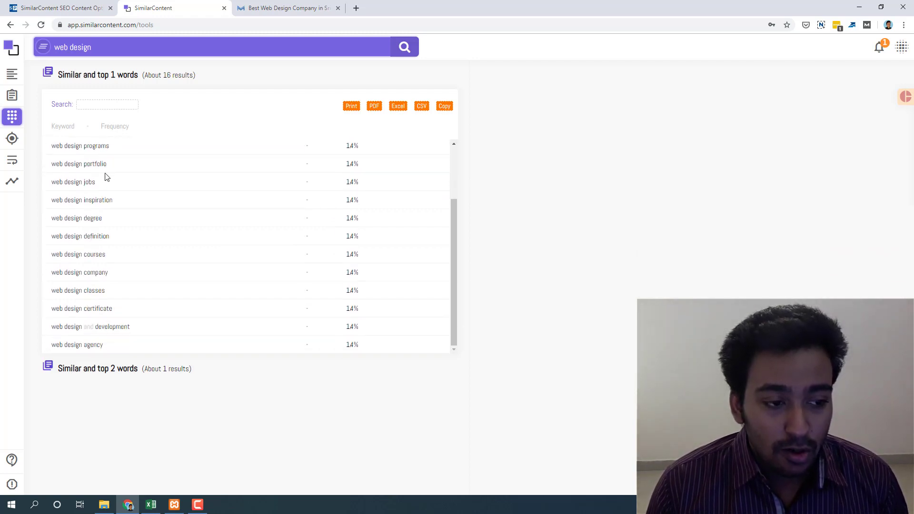
{"action": "scroll", "coordinate": [110, 329], "scroll_direction": "up", "scroll_amount": 2}
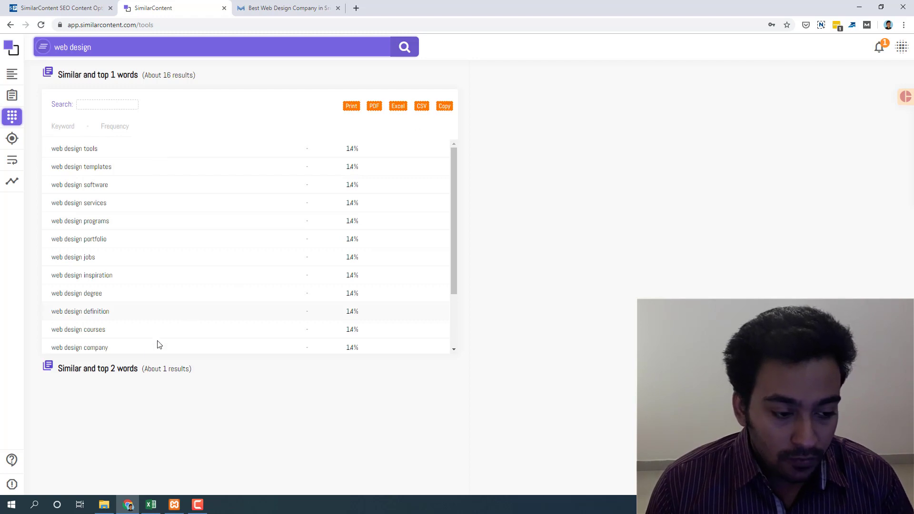
{"action": "left_click", "coordinate": [48, 373]}
{"action": "scroll", "coordinate": [61, 351], "scroll_direction": "down", "scroll_amount": 2}
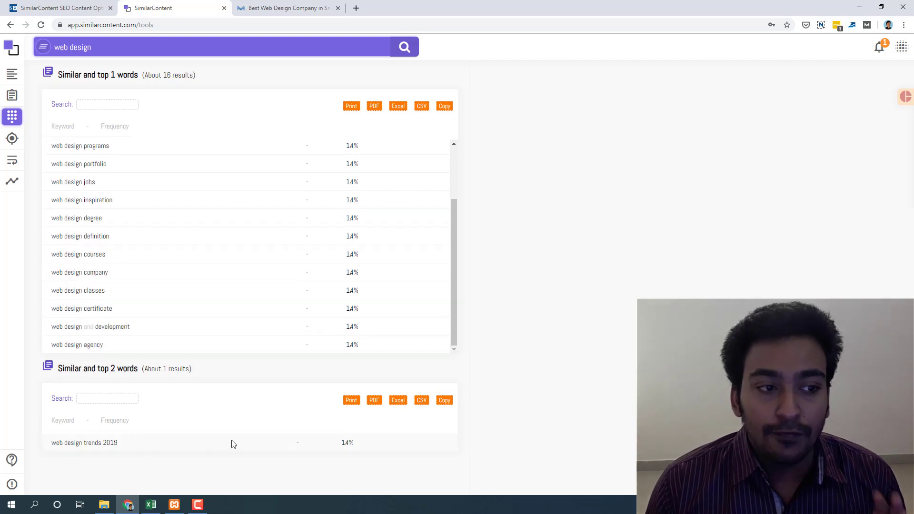
{"action": "scroll", "coordinate": [133, 229], "scroll_direction": "up", "scroll_amount": 2}
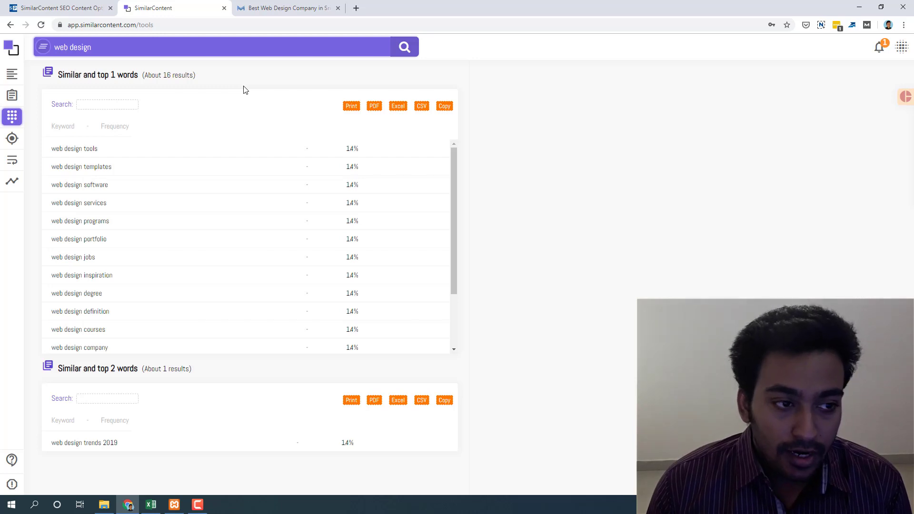
{"action": "left_click", "coordinate": [123, 45]}
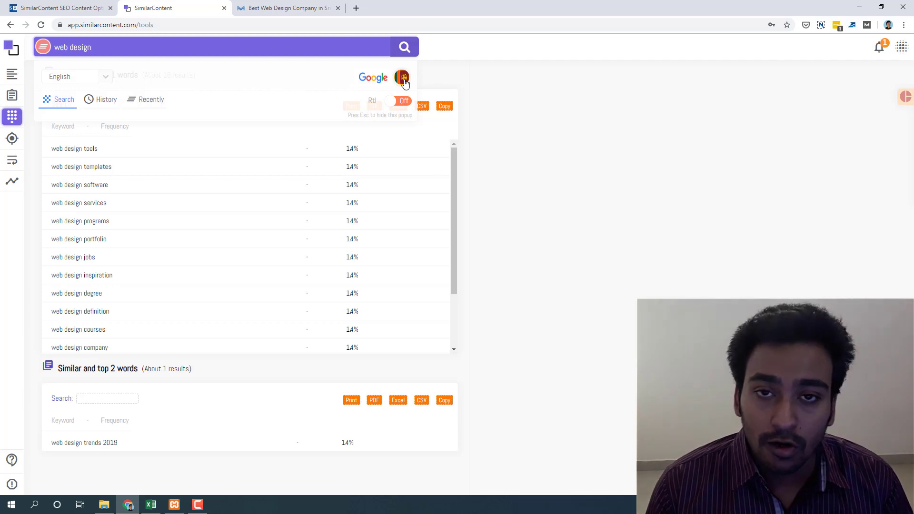
{"action": "left_click", "coordinate": [483, 133]}
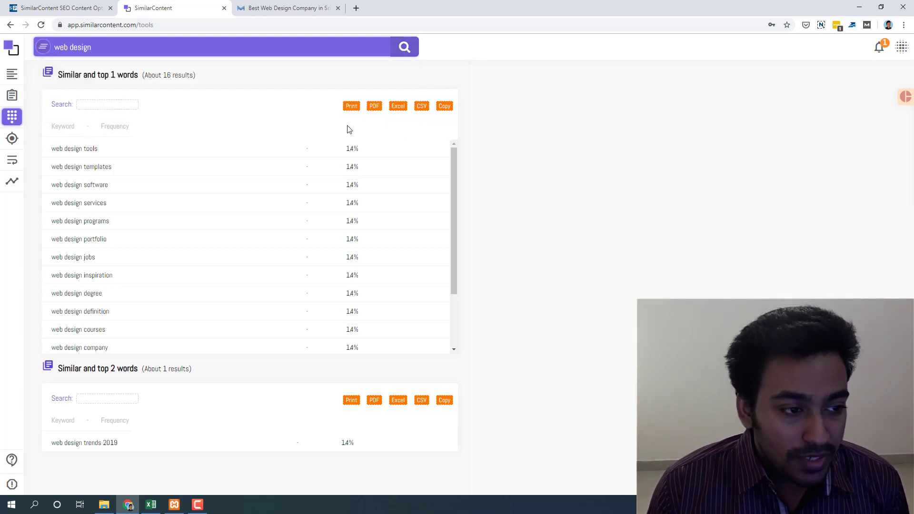
Switch to MicroNiche Finder and replace the search keyword with 'laptop'.
{"action": "left_click", "coordinate": [15, 140]}
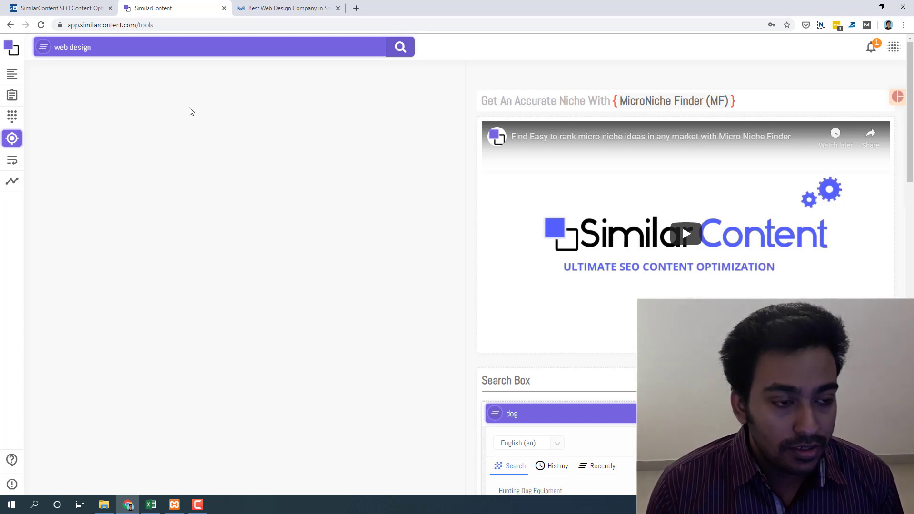
{"action": "left_click", "coordinate": [159, 49]}
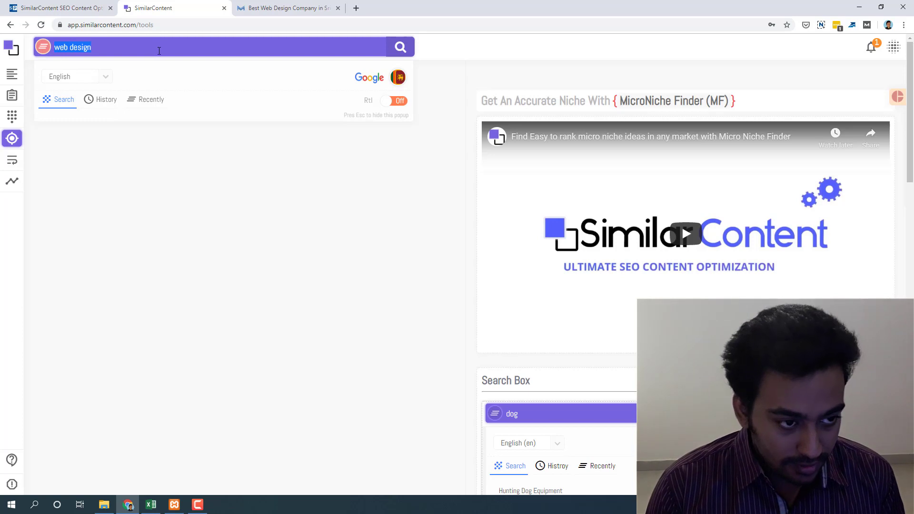
{"action": "type", "text": "laptop"}
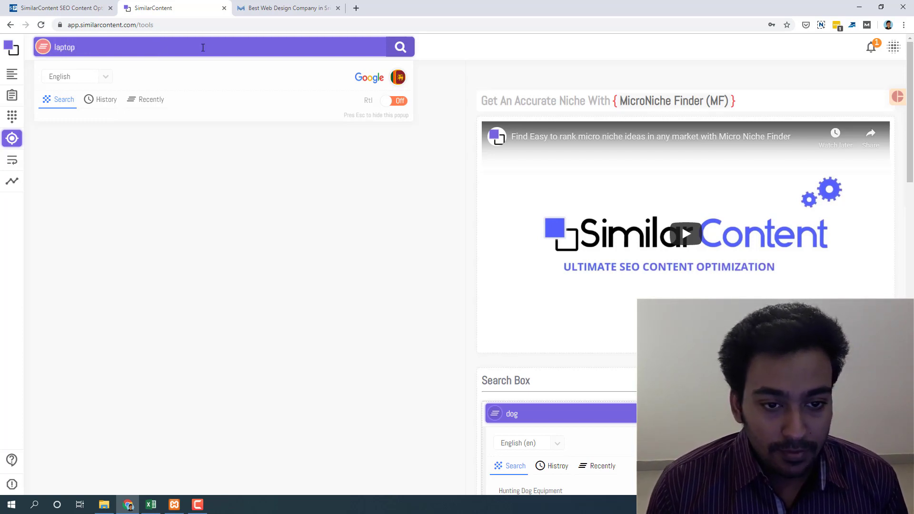
{"action": "left_click", "coordinate": [399, 47]}
Set the target country to United States by filtering the country list with 'uni'.
{"action": "left_click", "coordinate": [393, 80]}
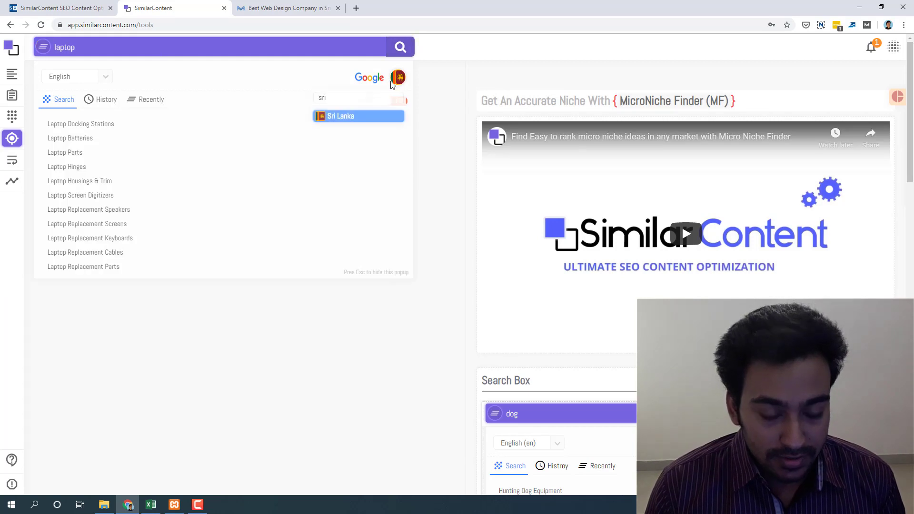
{"action": "left_click", "coordinate": [352, 92]}
{"action": "key", "text": "ctrl+a"}
{"action": "type", "text": "u"}
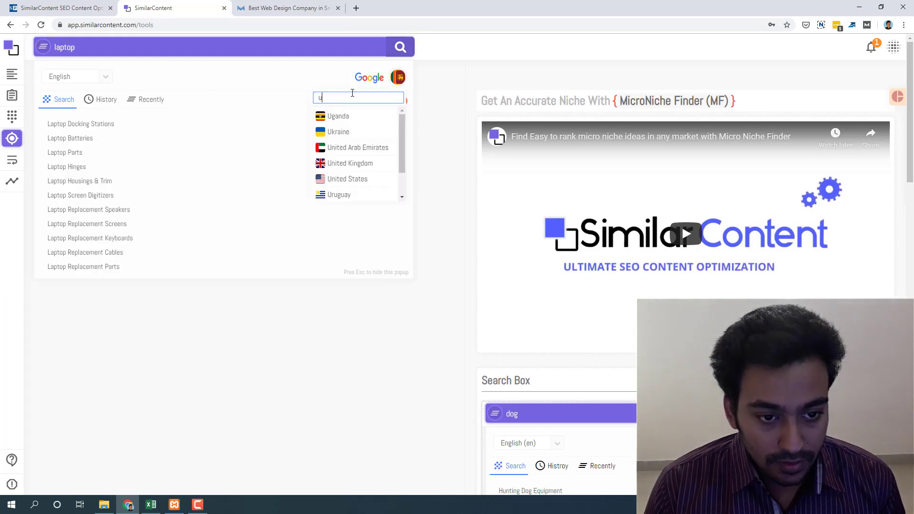
{"action": "type", "text": "ni"}
{"action": "left_click", "coordinate": [343, 147]}
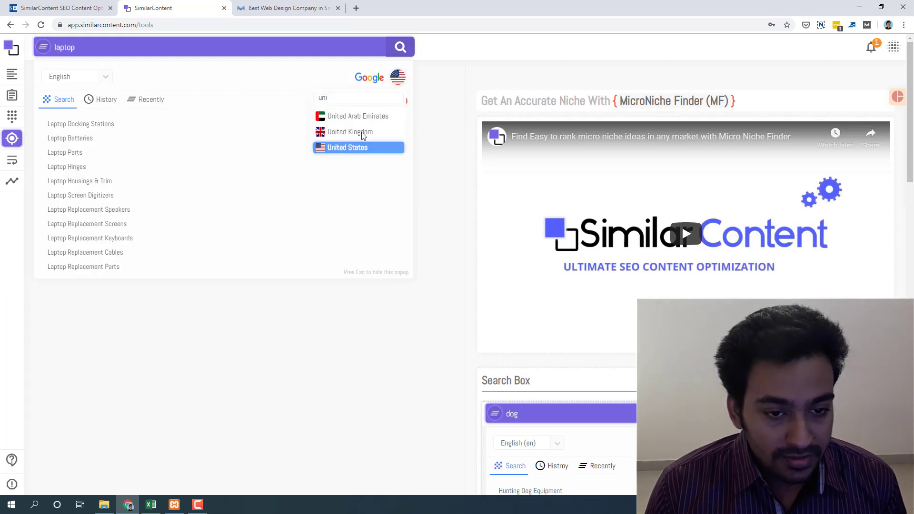
Run the 'laptop' niche search and browse the returned category paths, such as Laptop Docking Stations.
{"action": "left_click", "coordinate": [410, 48]}
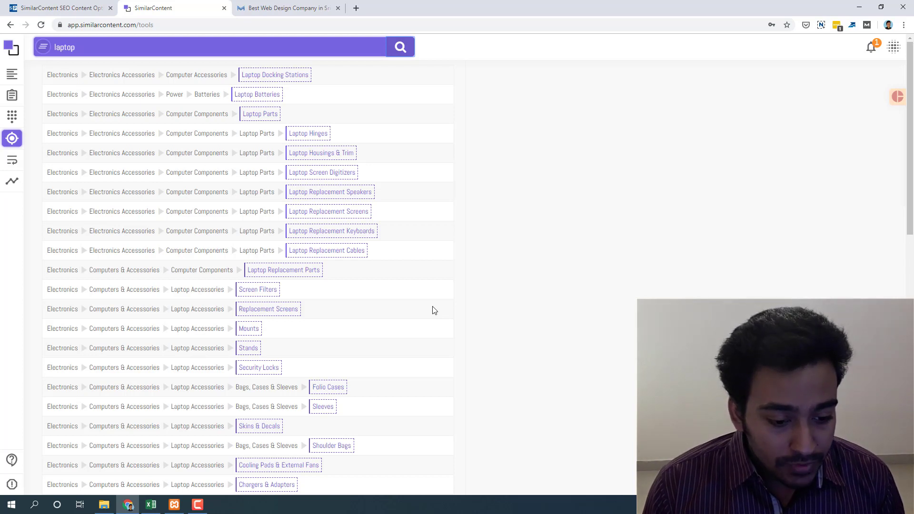
{"action": "scroll", "coordinate": [433, 310], "scroll_direction": "down", "scroll_amount": 2}
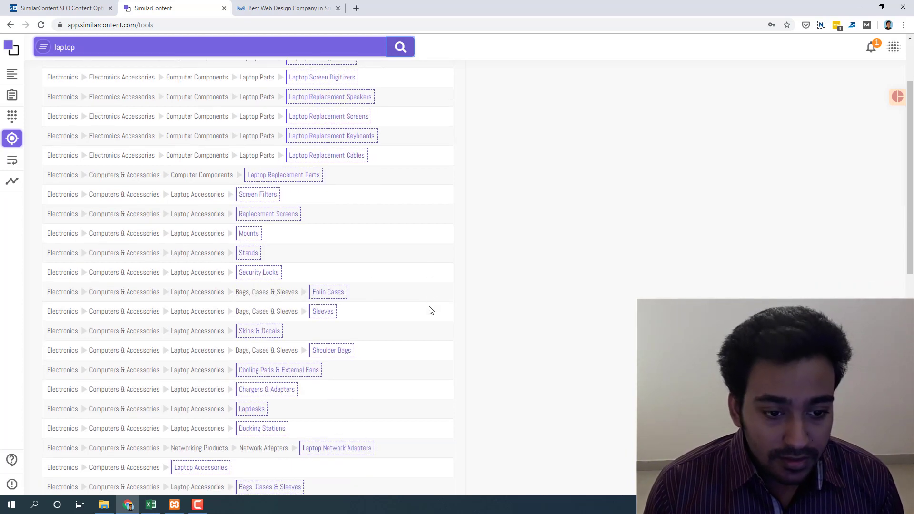
{"action": "scroll", "coordinate": [430, 311], "scroll_direction": "up", "scroll_amount": 2}
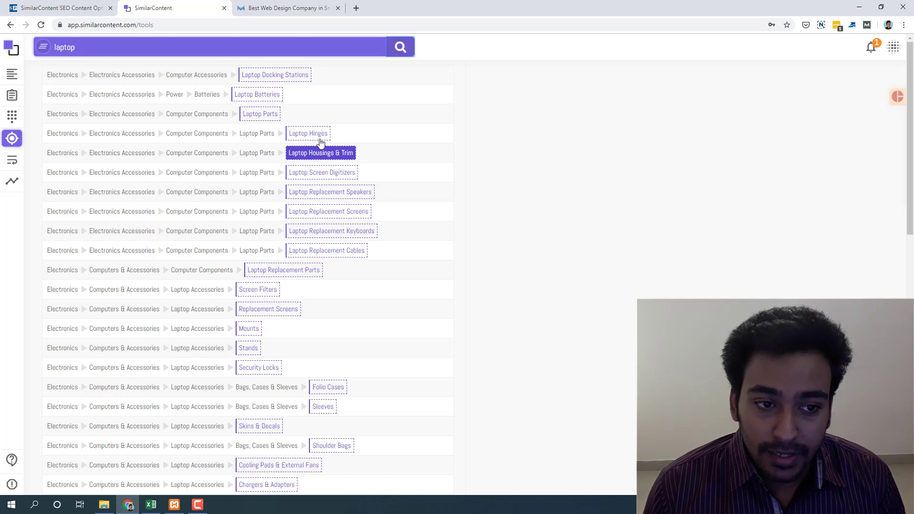
Analyze the Laptop Docking Stations niche, dismiss the DataTables alert, and browse its customer questions.
{"action": "left_click", "coordinate": [292, 77]}
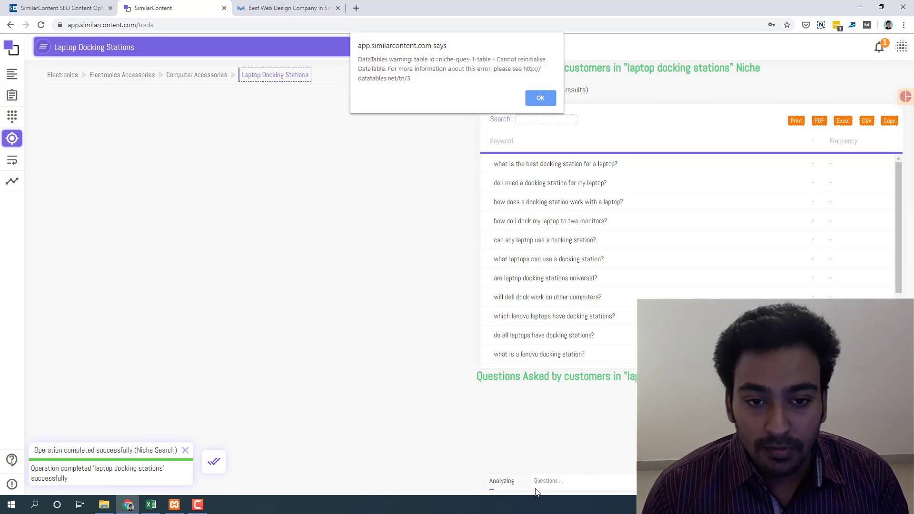
{"action": "left_click", "coordinate": [537, 98]}
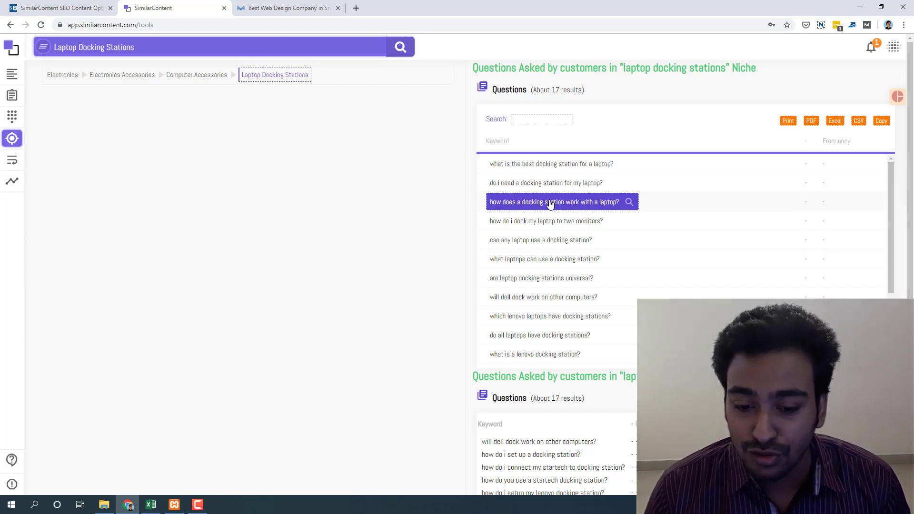
{"action": "scroll", "coordinate": [555, 206], "scroll_direction": "down", "scroll_amount": 8}
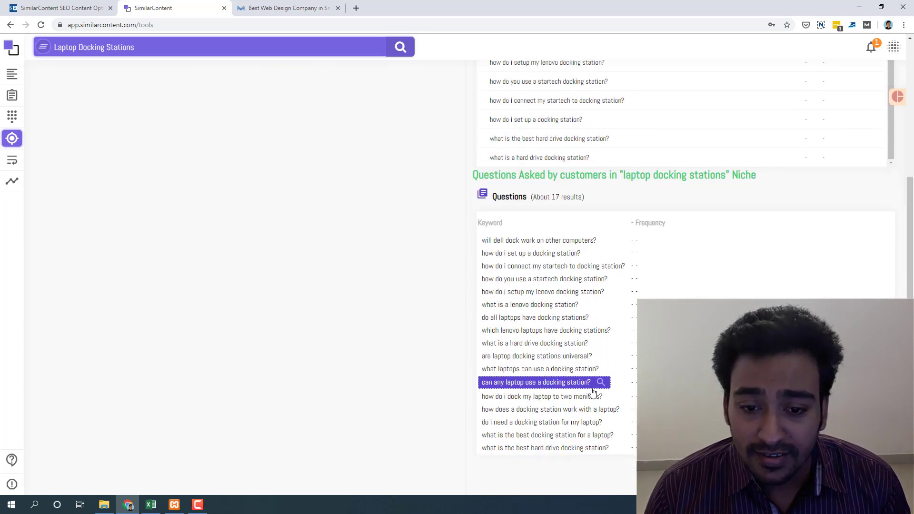
{"action": "scroll", "coordinate": [592, 391], "scroll_direction": "up", "scroll_amount": 6}
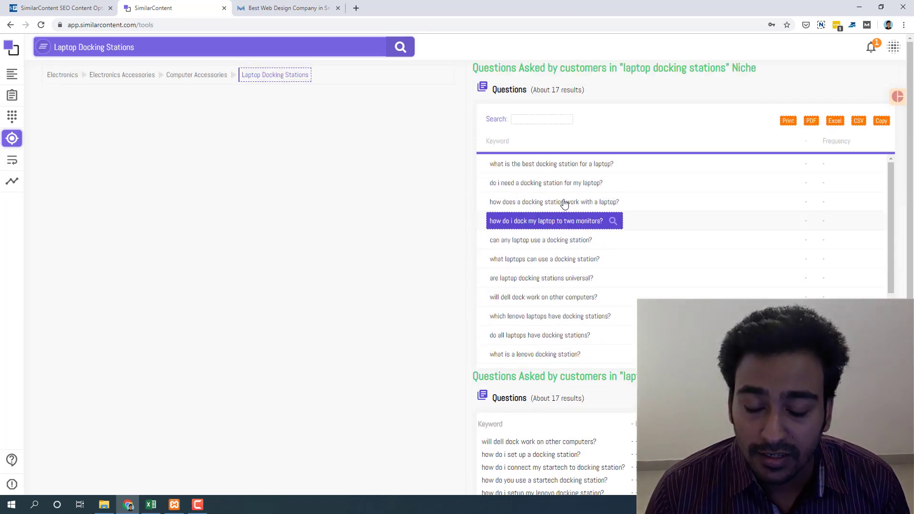
Load the Topic Difficulty analysis for 'what is the best docking station for a laptop?'.
{"action": "left_click", "coordinate": [557, 169]}
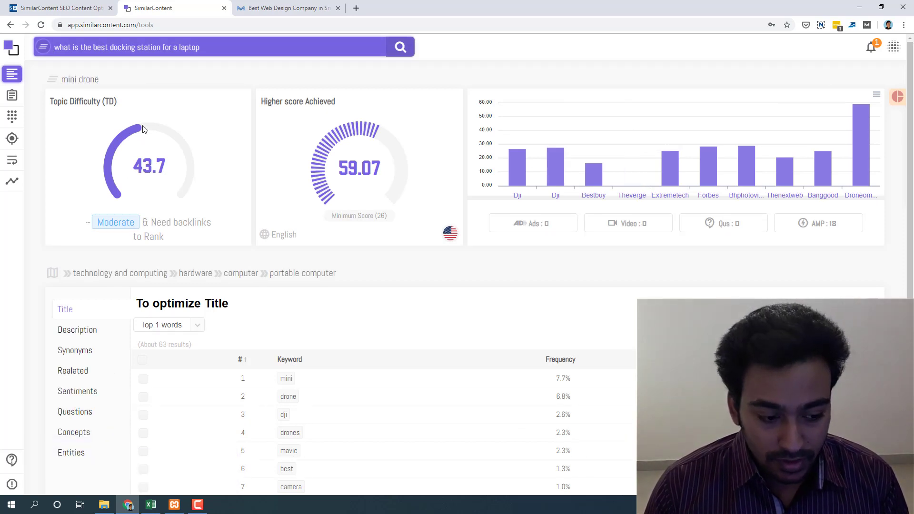
{"action": "left_click", "coordinate": [400, 47]}
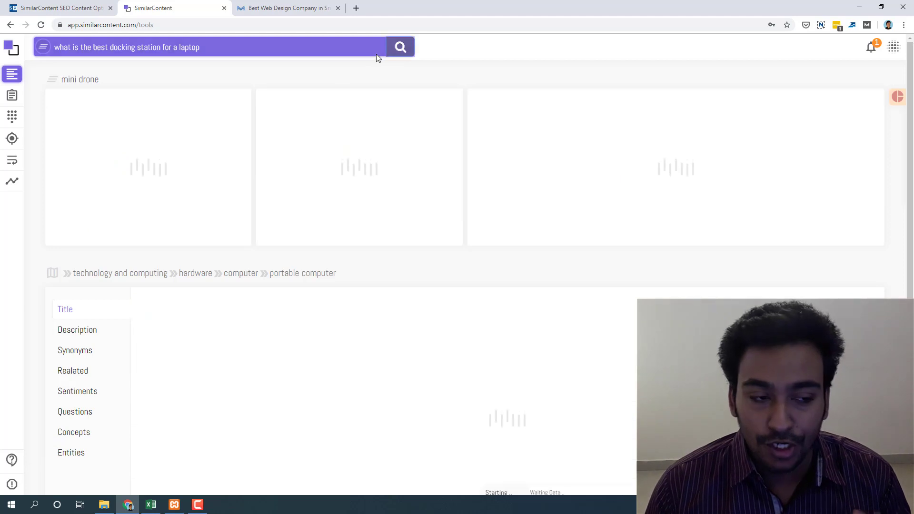
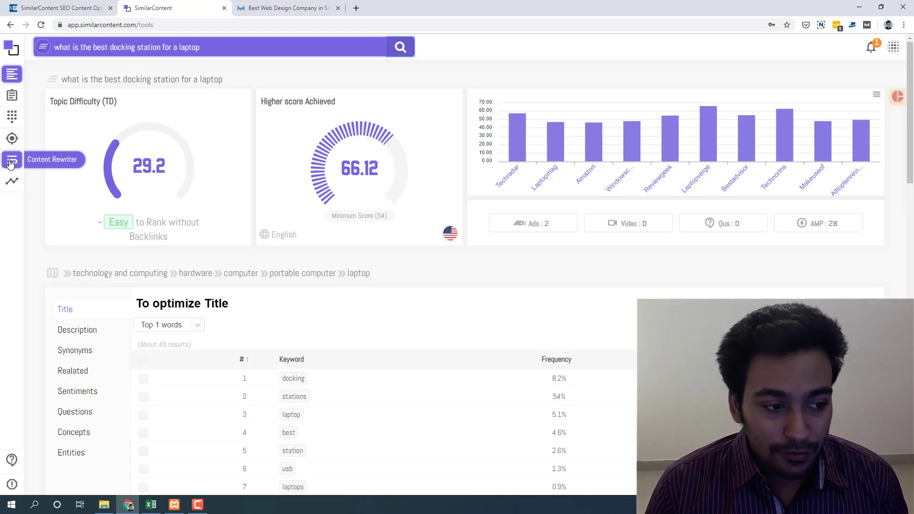
Open the Content Rewriter and place the cursor in its empty text box.
{"action": "left_click", "coordinate": [12, 162]}
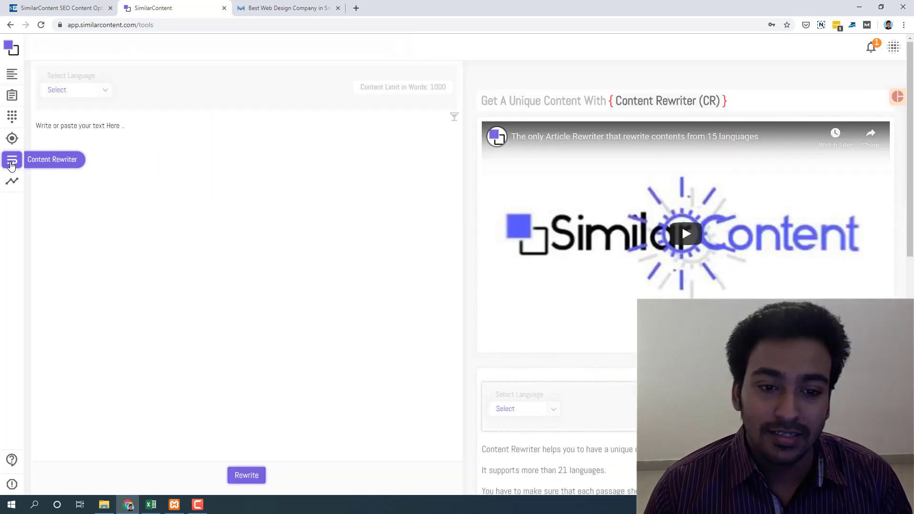
{"action": "left_click", "coordinate": [245, 165]}
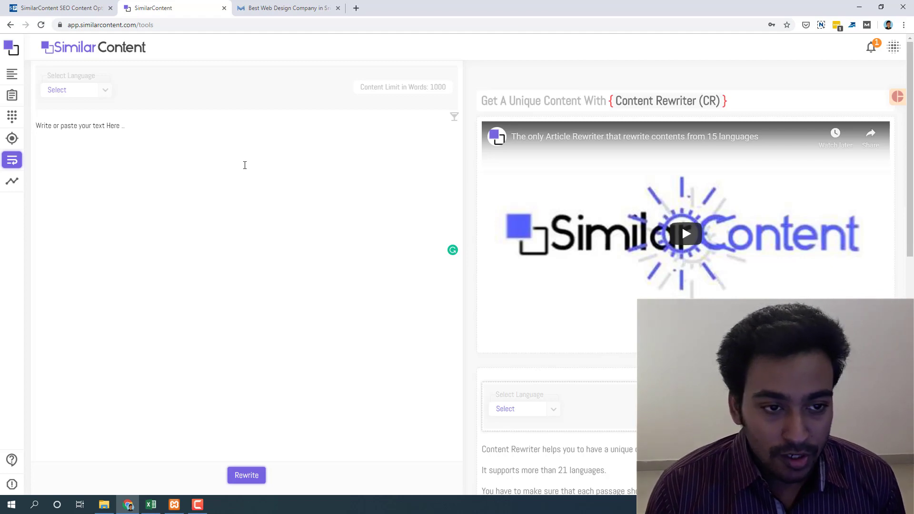
Copy the E-commerce Website paragraph from the Maxinium page into the rewriter's text box.
{"action": "left_click", "coordinate": [285, 8]}
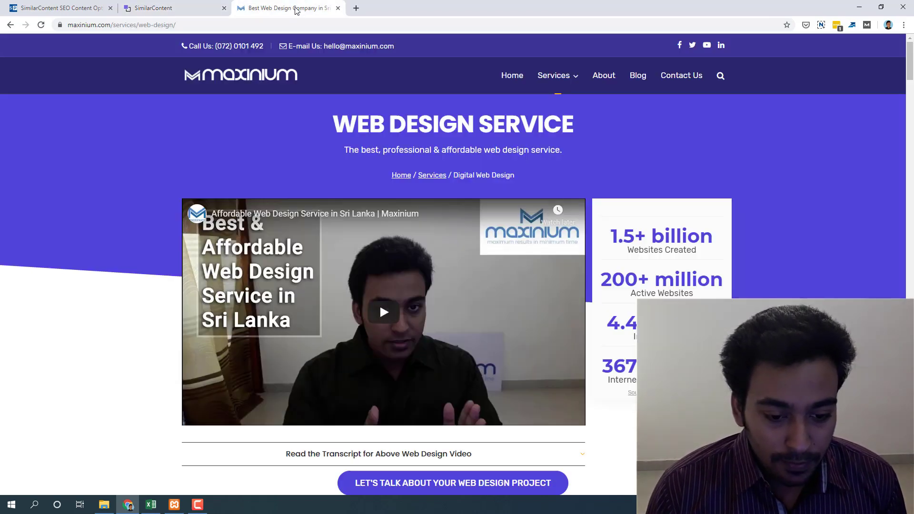
{"action": "scroll", "coordinate": [379, 266], "scroll_direction": "down", "scroll_amount": 10}
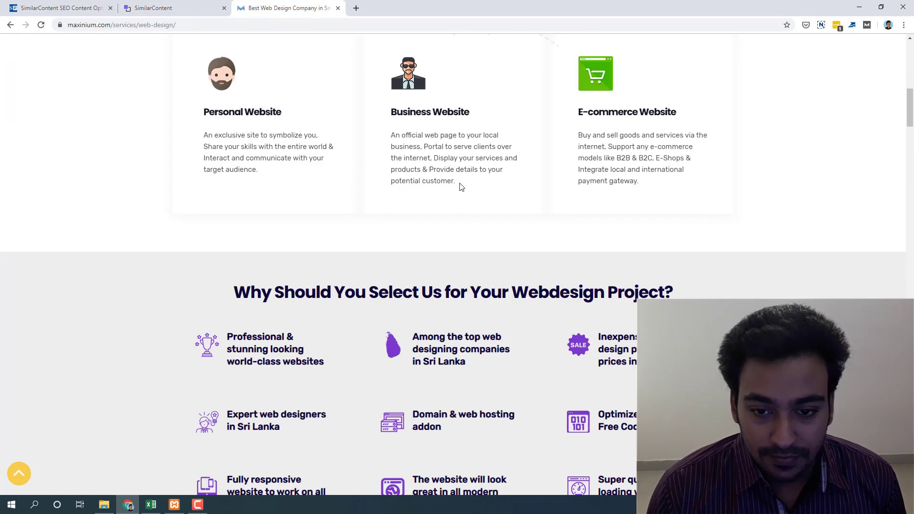
{"action": "triple_click", "coordinate": [416, 157]}
{"action": "left_click", "coordinate": [420, 157]}
{"action": "triple_click", "coordinate": [604, 166]}
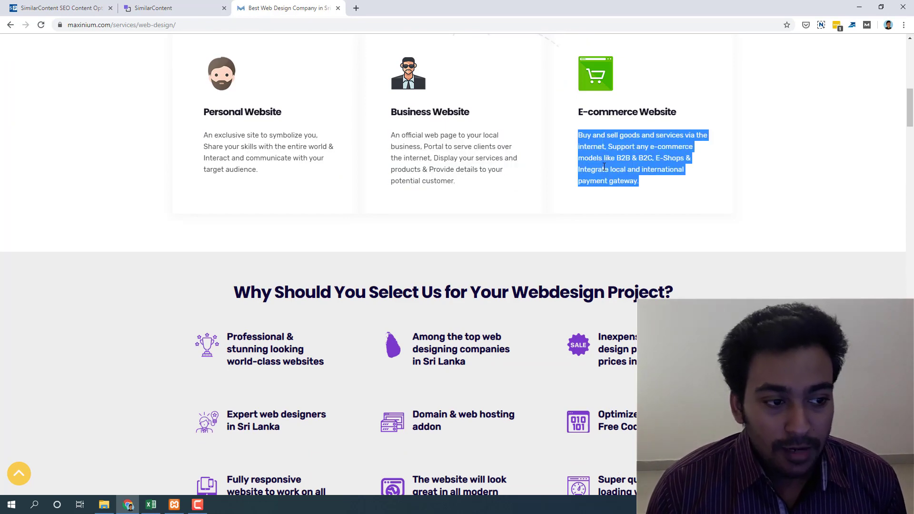
{"action": "key", "text": "ctrl+c"}
{"action": "left_click", "coordinate": [154, 8]}
{"action": "key", "text": "ctrl+v"}
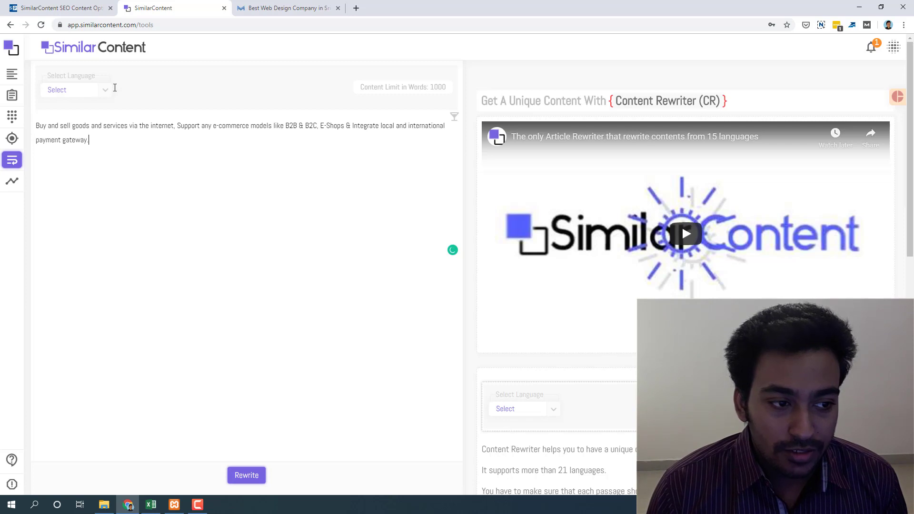
Set the rewriter language to English (en).
{"action": "left_click", "coordinate": [72, 90]}
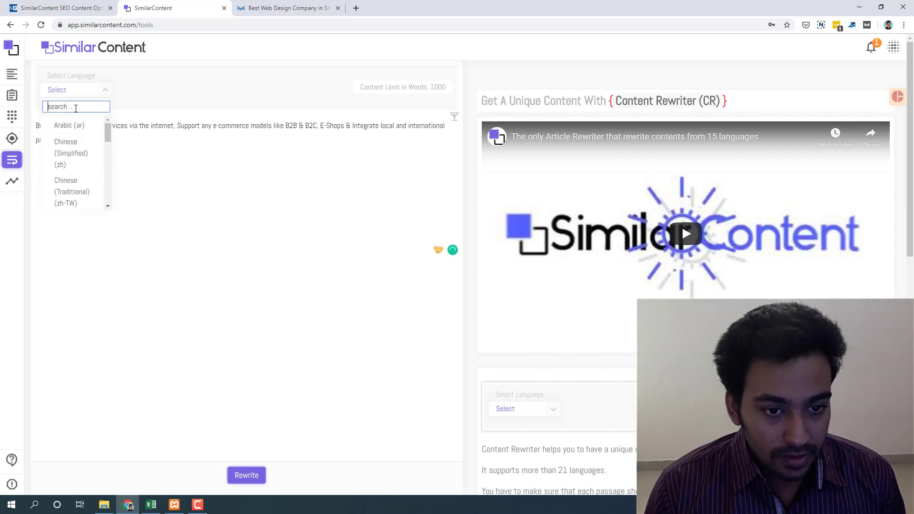
{"action": "type", "text": "eng"}
{"action": "left_click", "coordinate": [71, 125]}
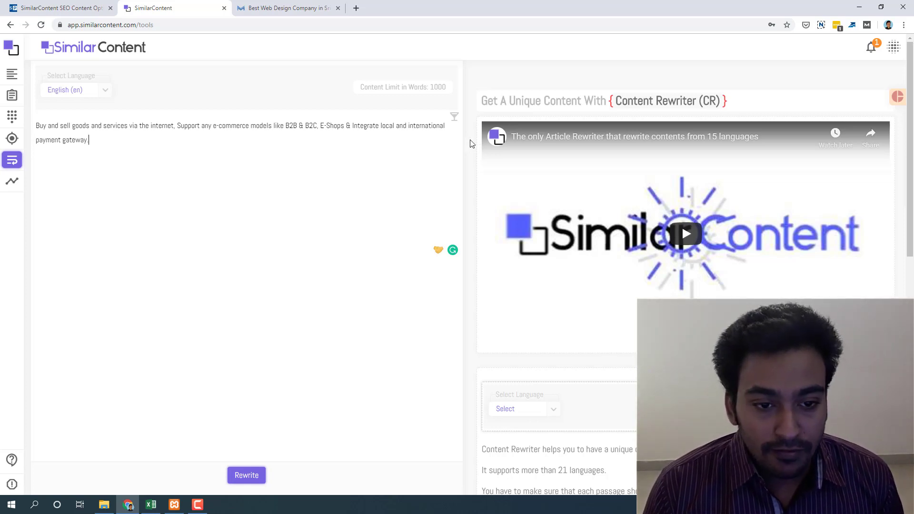
Enter 'b2b,gateway' as protected keywords.
{"action": "left_click", "coordinate": [453, 119]}
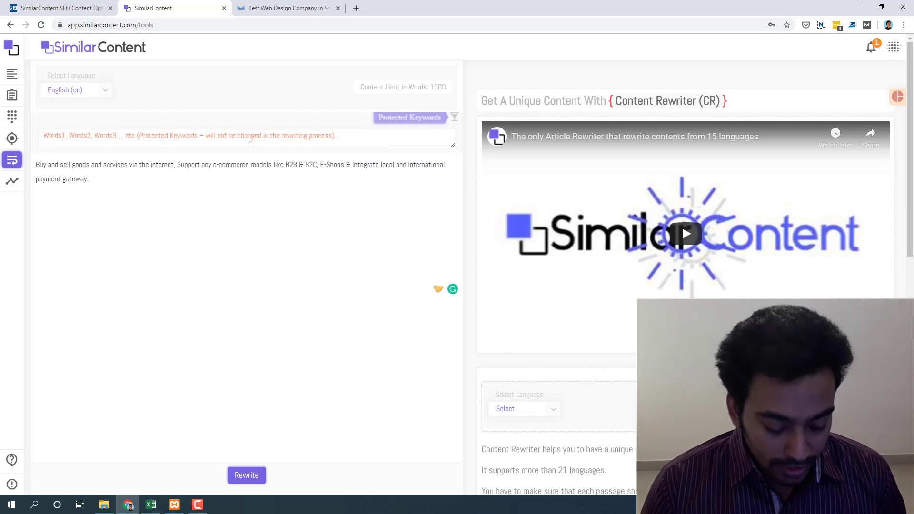
{"action": "left_click", "coordinate": [131, 142]}
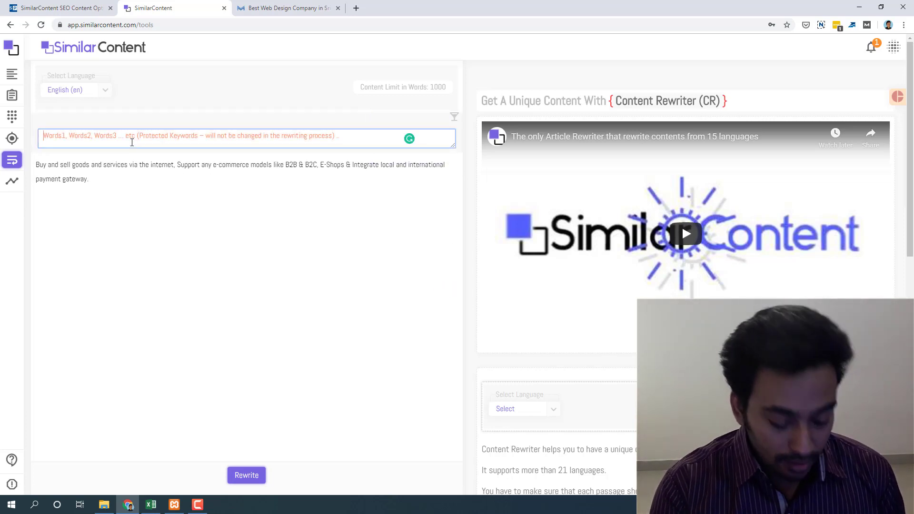
{"action": "type", "text": "b2b"}
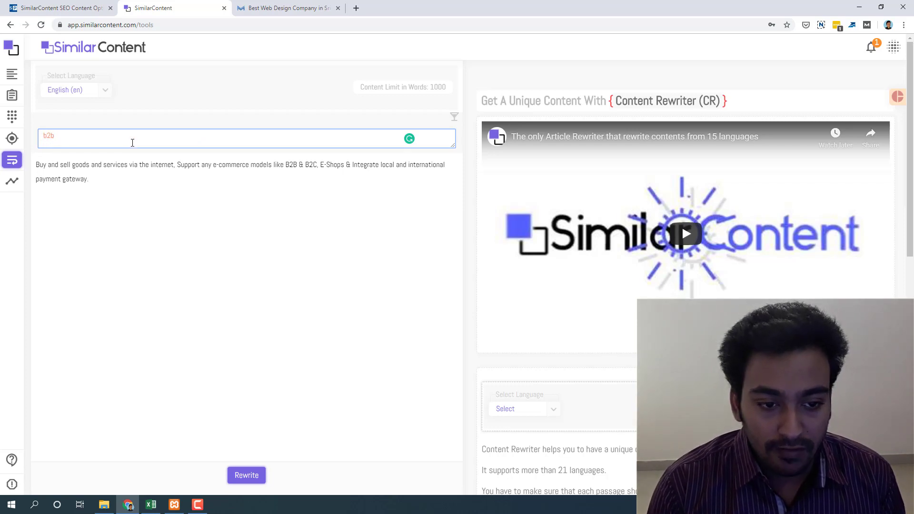
{"action": "type", "text": ","}
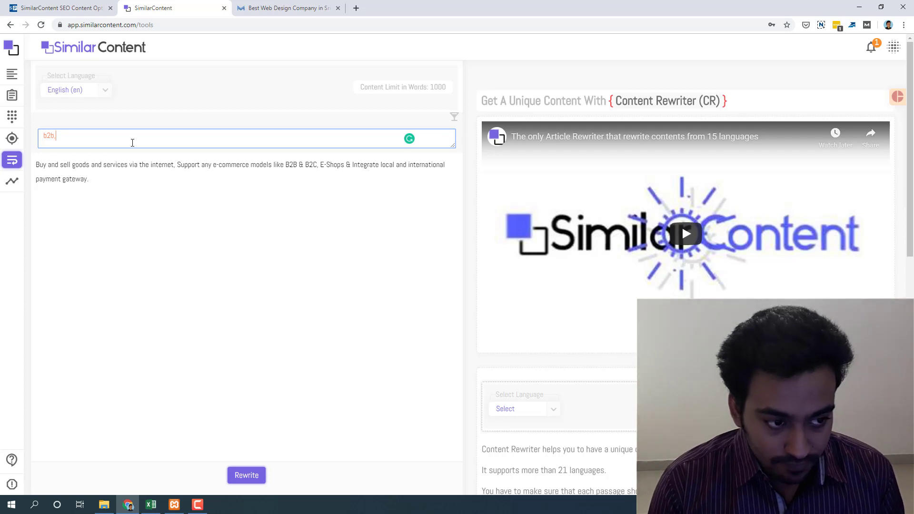
{"action": "type", "text": "gateway"}
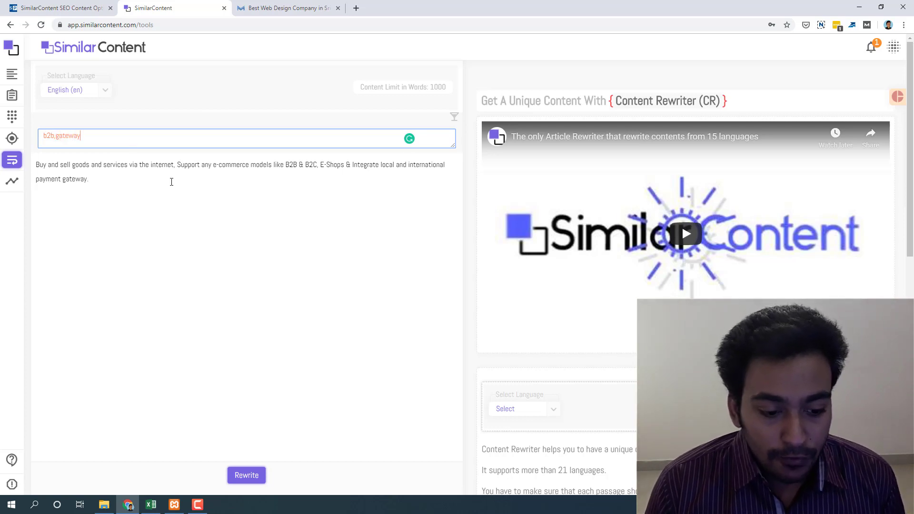
{"action": "left_click", "coordinate": [175, 201]}
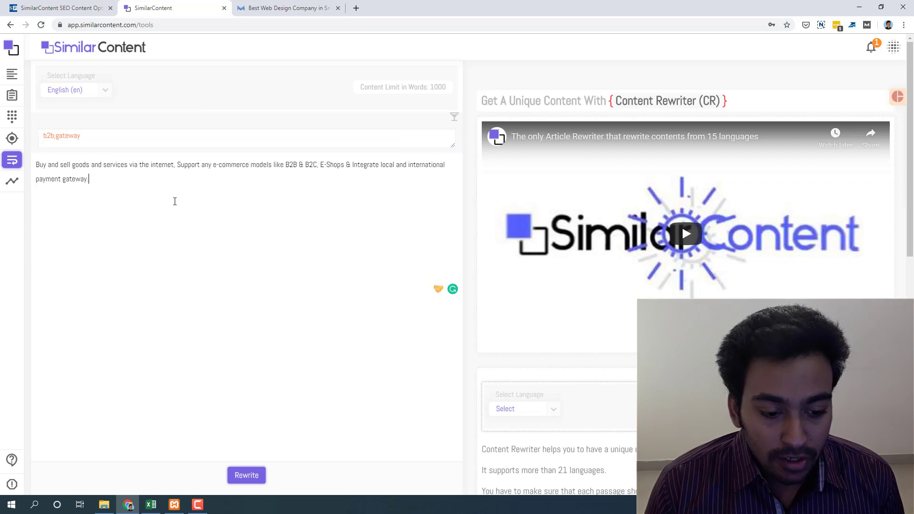
Rewrite the e-commerce paragraph into an e-store, payments-gateway version and copy the output.
{"action": "left_click", "coordinate": [246, 475]}
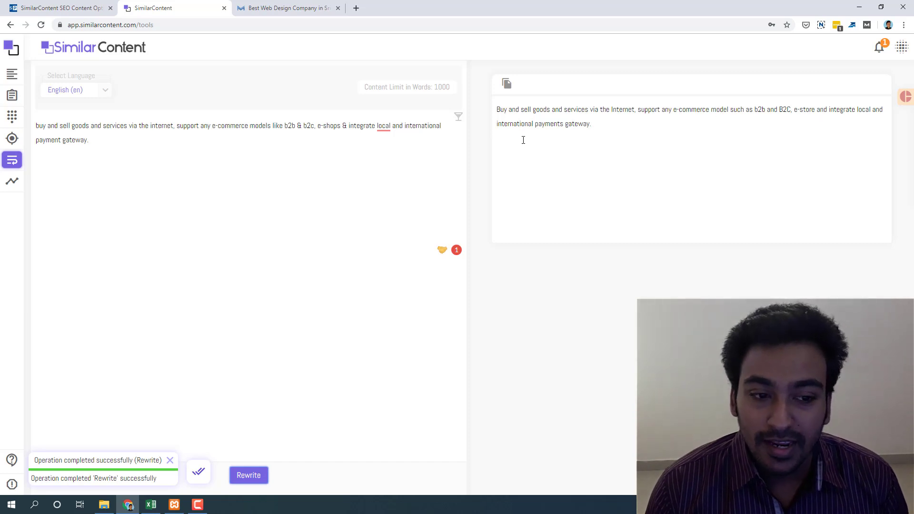
{"action": "left_click", "coordinate": [606, 139]}
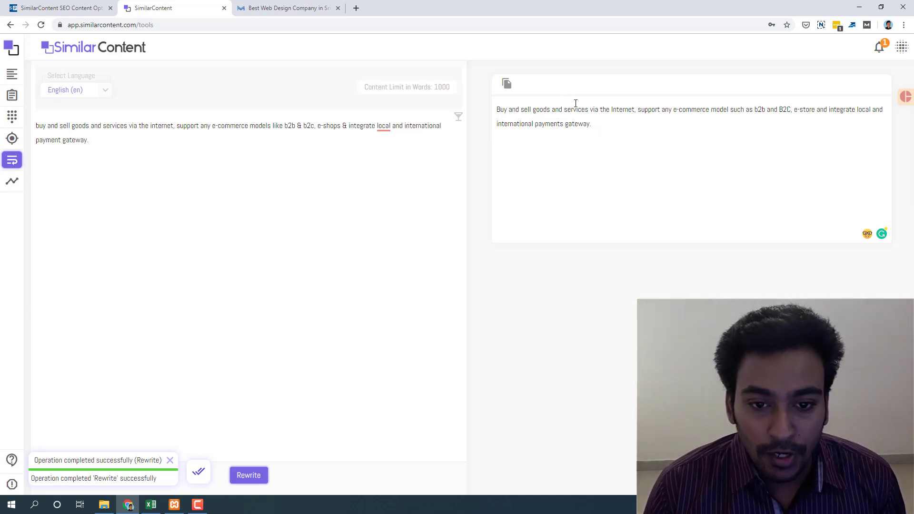
{"action": "left_click", "coordinate": [508, 84]}
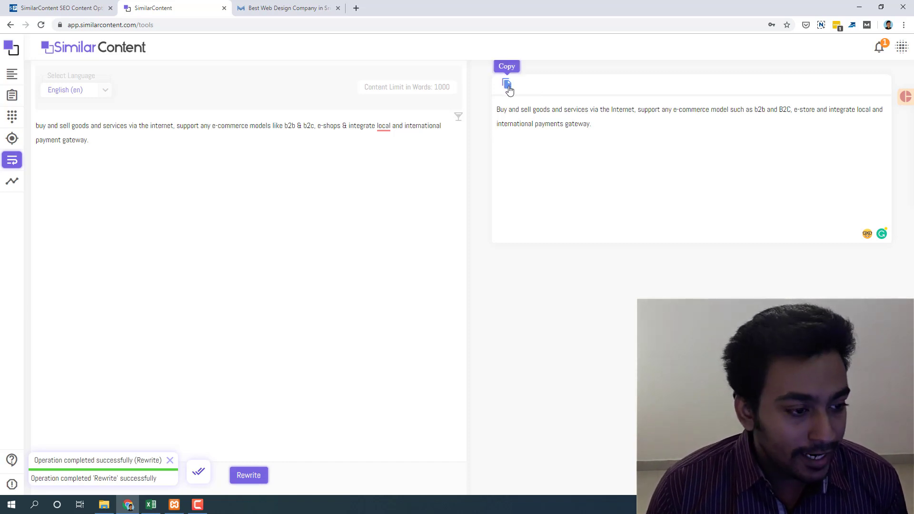
Load Today's Fresh Keywords trends for the United States.
{"action": "left_click", "coordinate": [12, 181]}
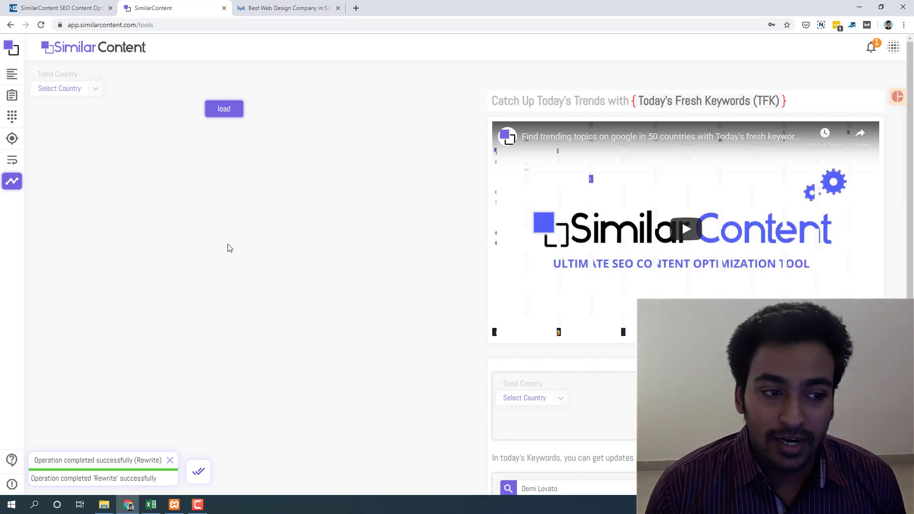
{"action": "left_click", "coordinate": [96, 90]}
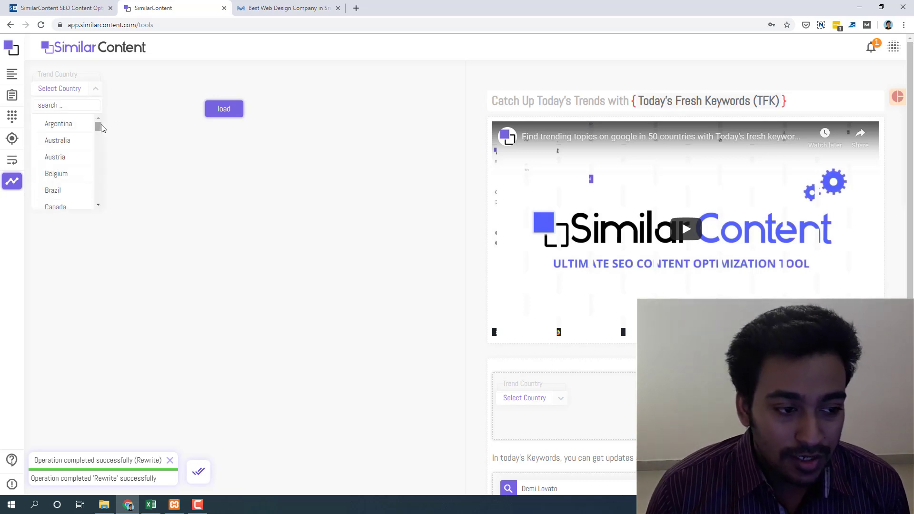
{"action": "scroll", "coordinate": [98, 127], "scroll_direction": "down", "scroll_amount": 4}
{"action": "left_click_drag", "start_coordinate": [98, 156], "coordinate": [95, 209]}
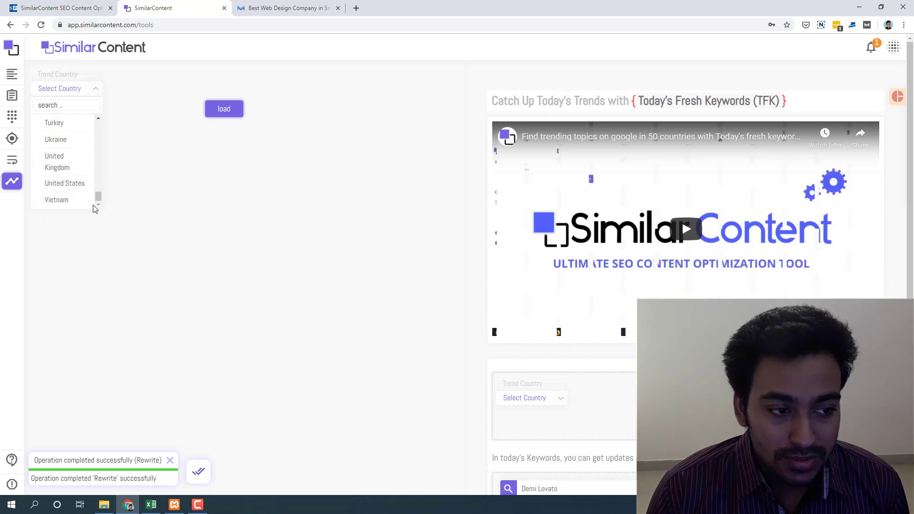
{"action": "left_click", "coordinate": [63, 184]}
{"action": "left_click", "coordinate": [230, 113]}
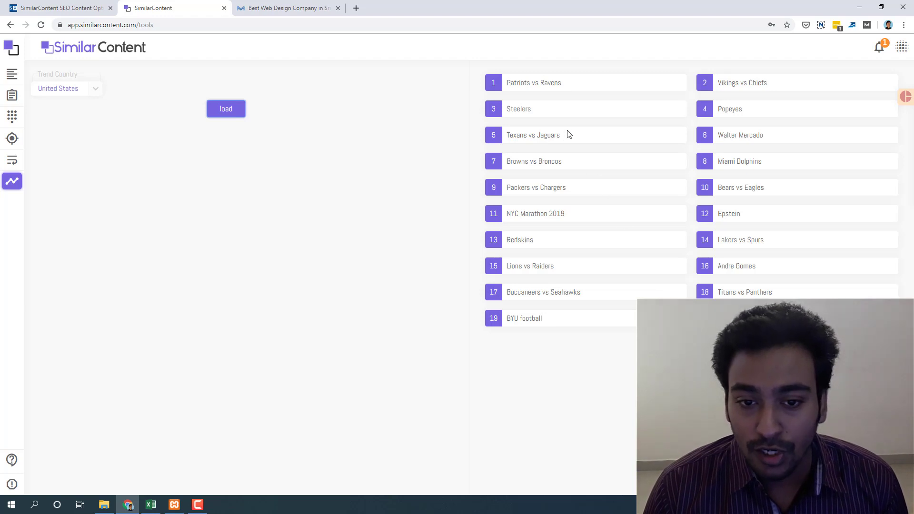
Select the Patriots vs Ravens and Texans vs Jaguars topic text, then clear the selection.
{"action": "triple_click", "coordinate": [508, 87]}
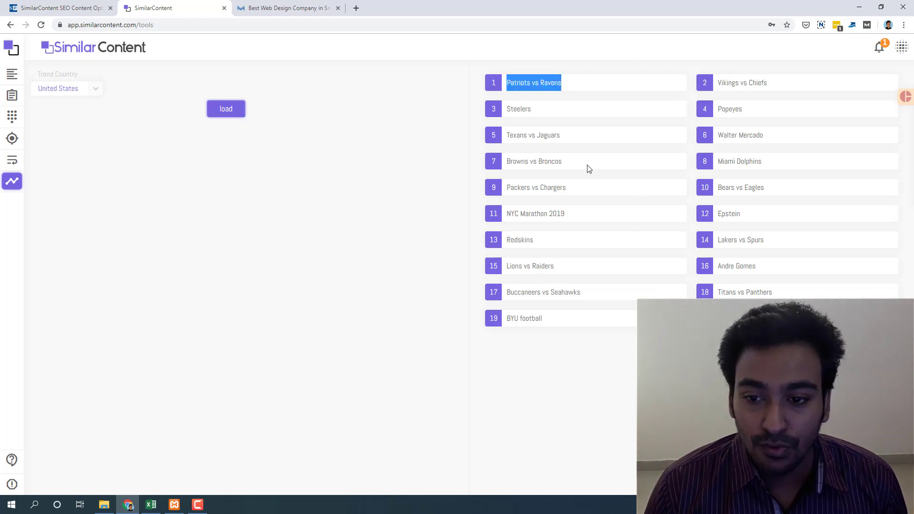
{"action": "left_click_drag", "start_coordinate": [562, 137], "coordinate": [505, 135]}
{"action": "left_click", "coordinate": [601, 231]}
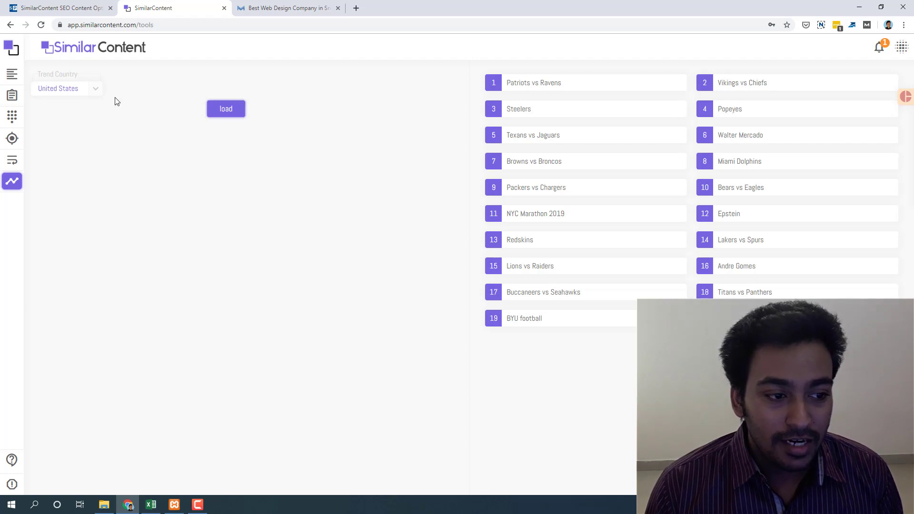
Load the 19 United Kingdom trends, then switch to the $79 SaaS Pirate deal page.
{"action": "left_click", "coordinate": [95, 88]}
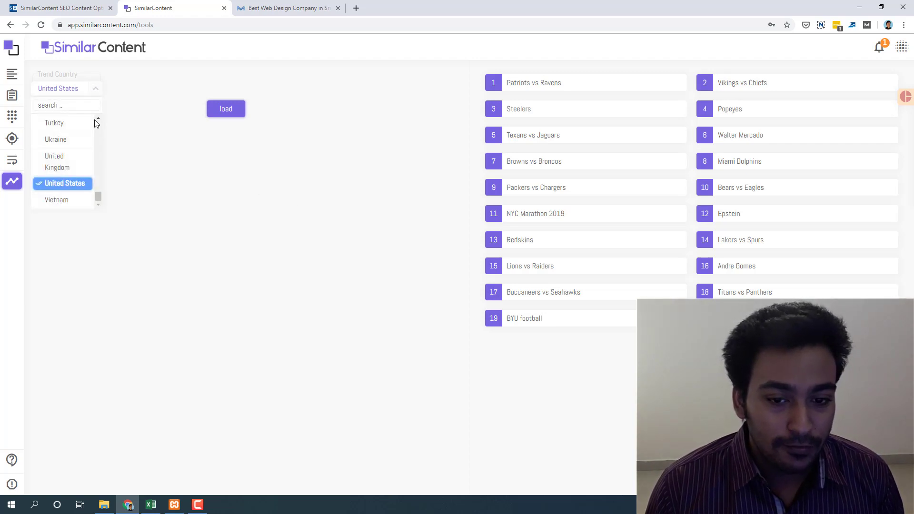
{"action": "left_click", "coordinate": [60, 166]}
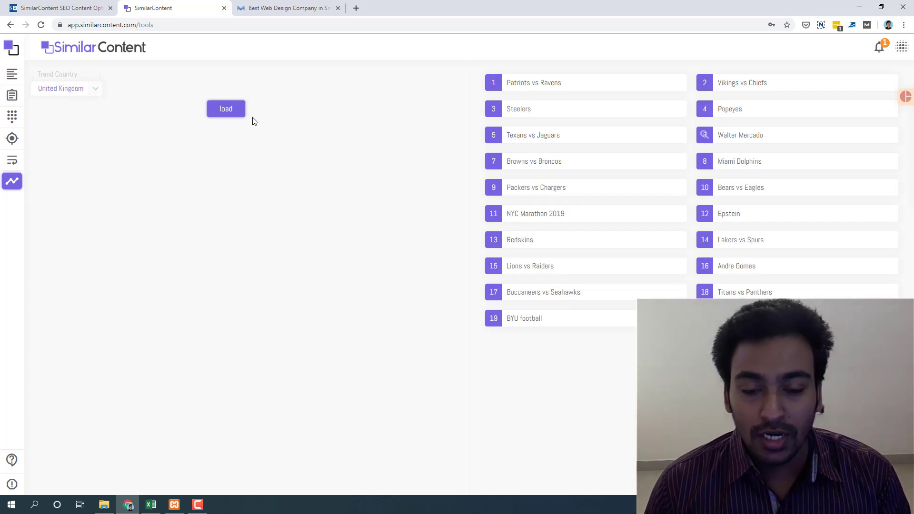
{"action": "left_click", "coordinate": [229, 108]}
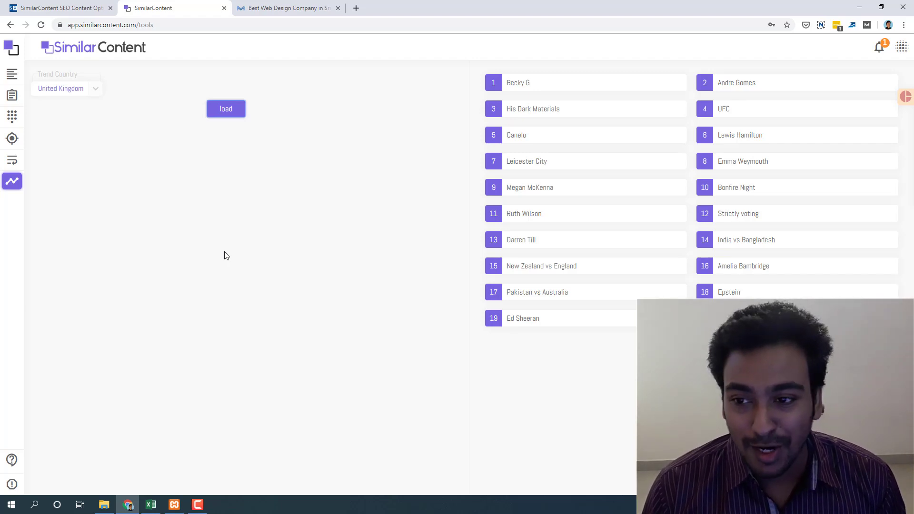
{"action": "left_click", "coordinate": [901, 53]}
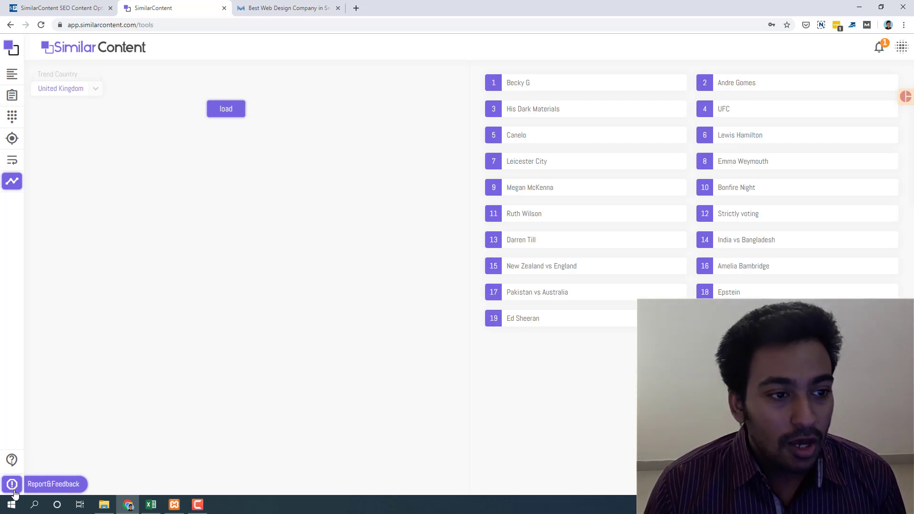
{"action": "left_click", "coordinate": [53, 2]}
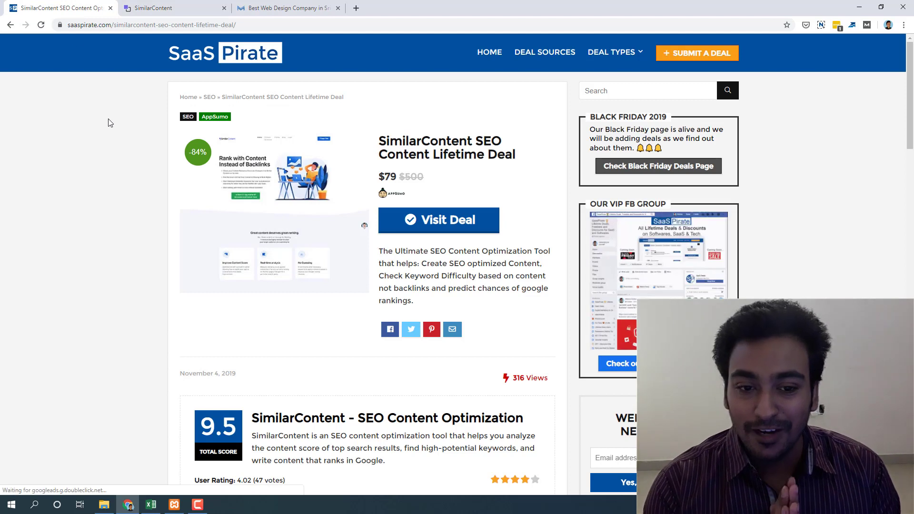